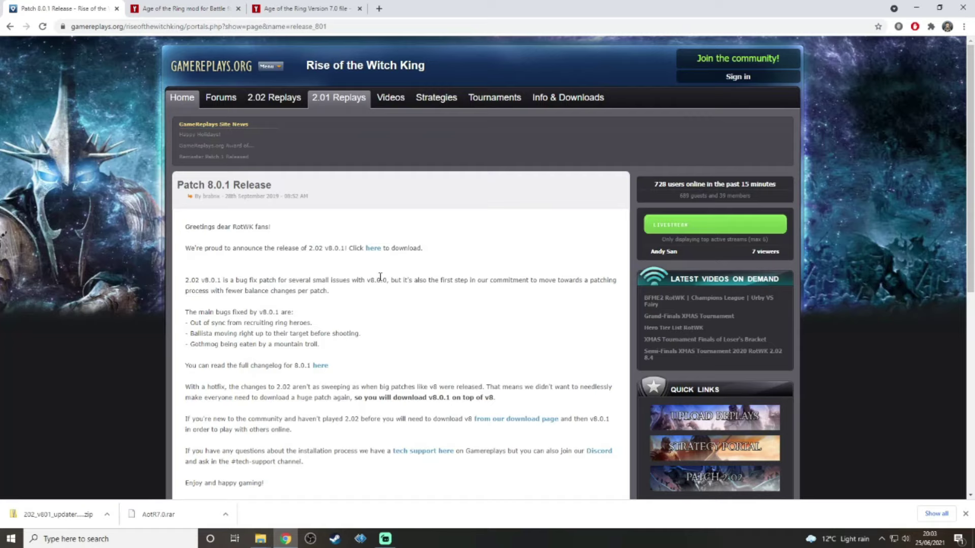
Step: Switch to the Downloads folder in File Explorer and open the extracted folder 202_v801_updater.exe (1)
{"action": "left_click", "coordinate": [508, 27]}
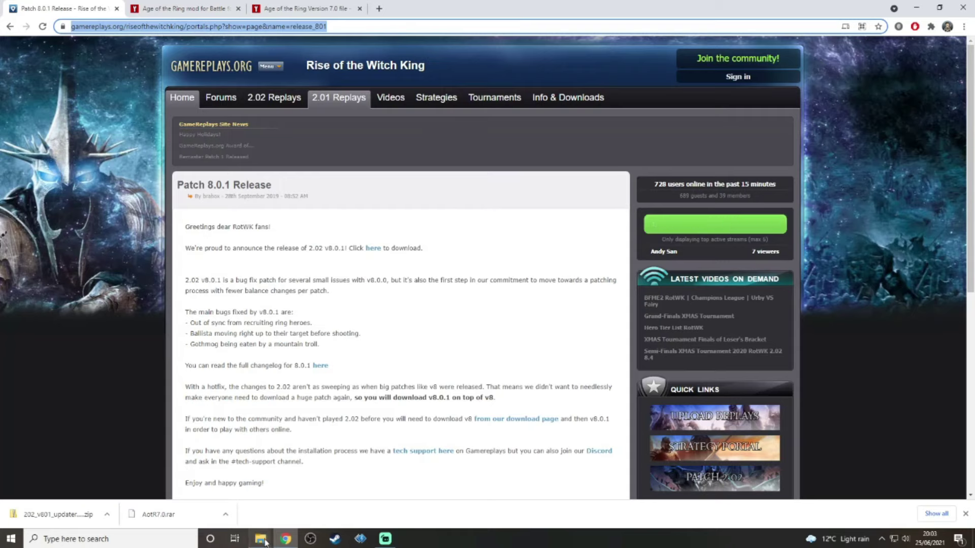
{"action": "mouse_move", "coordinate": [261, 539]}
{"action": "mouse_move", "coordinate": [331, 492]}
{"action": "mouse_move", "coordinate": [291, 493]}
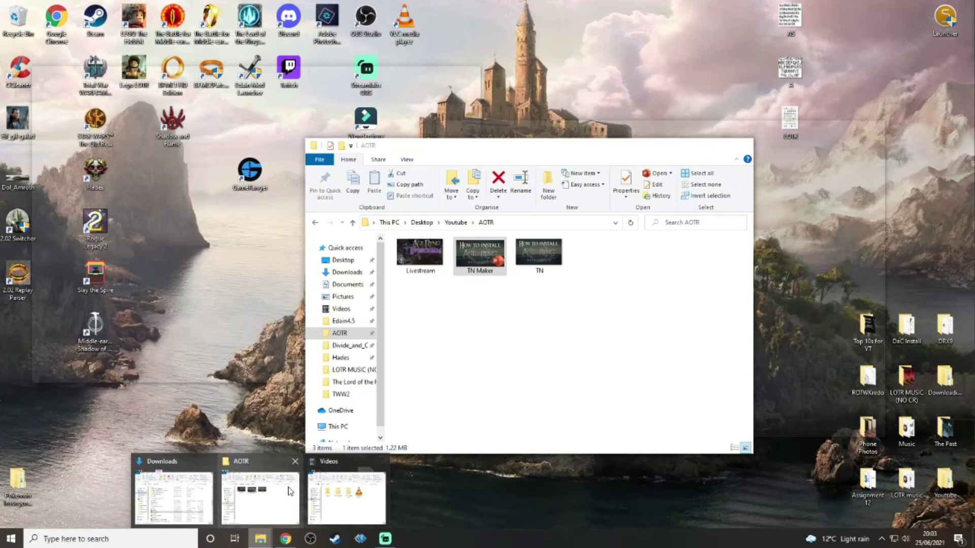
{"action": "left_click", "coordinate": [179, 493]}
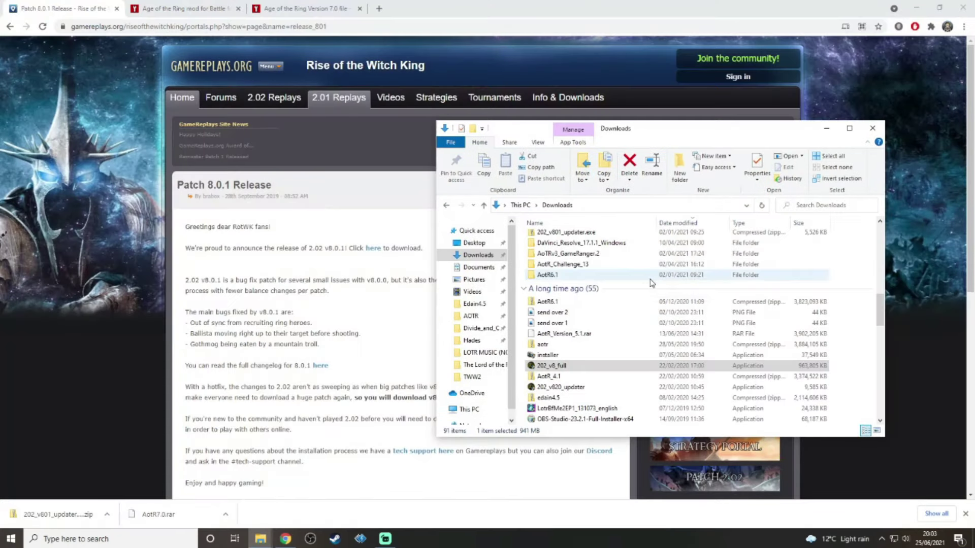
{"action": "scroll", "coordinate": [652, 283], "scroll_direction": "up", "scroll_amount": 12}
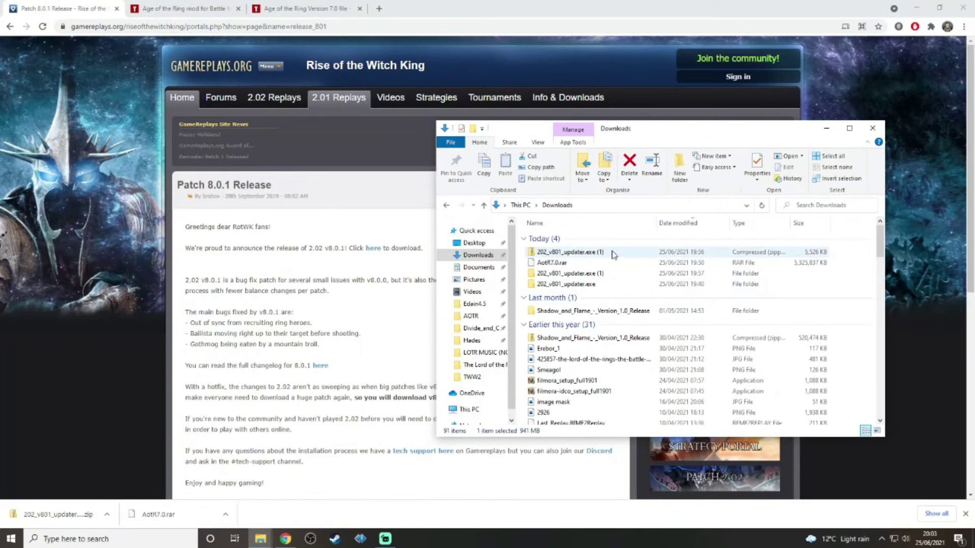
{"action": "left_click", "coordinate": [559, 253]}
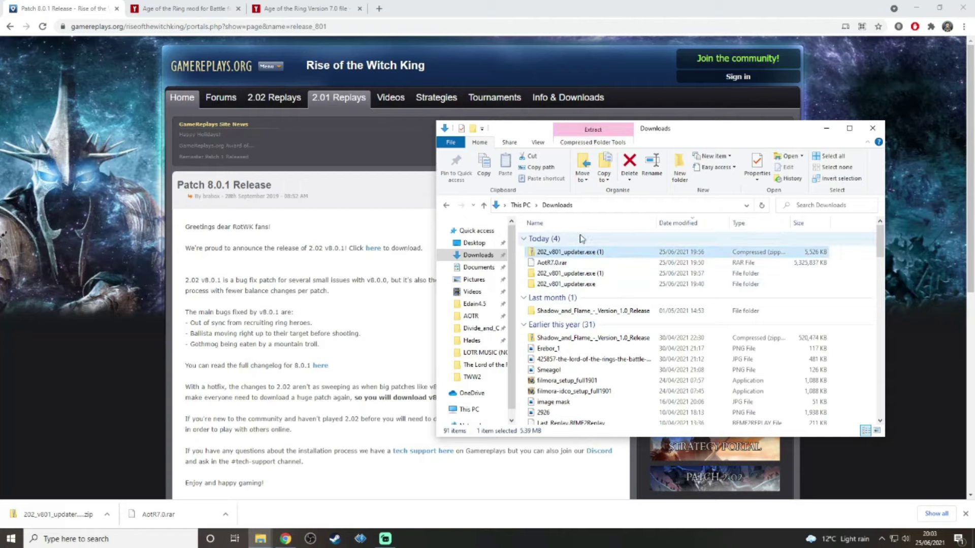
{"action": "double_click", "coordinate": [587, 273]}
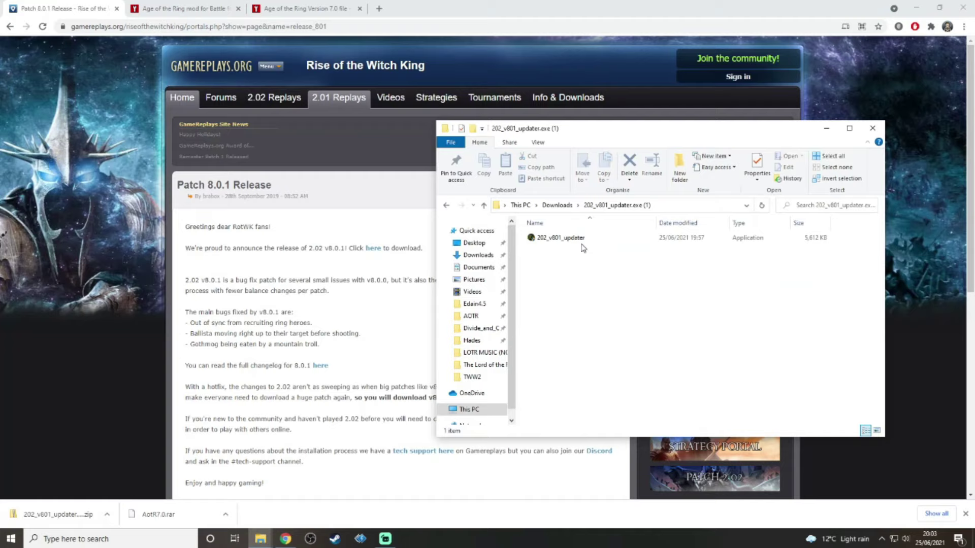
Step: Run 202_v801_updater as administrator, allow the unverified app to install, and advance the setup to the install location
{"action": "left_click", "coordinate": [582, 239]}
{"action": "right_click", "coordinate": [579, 243]}
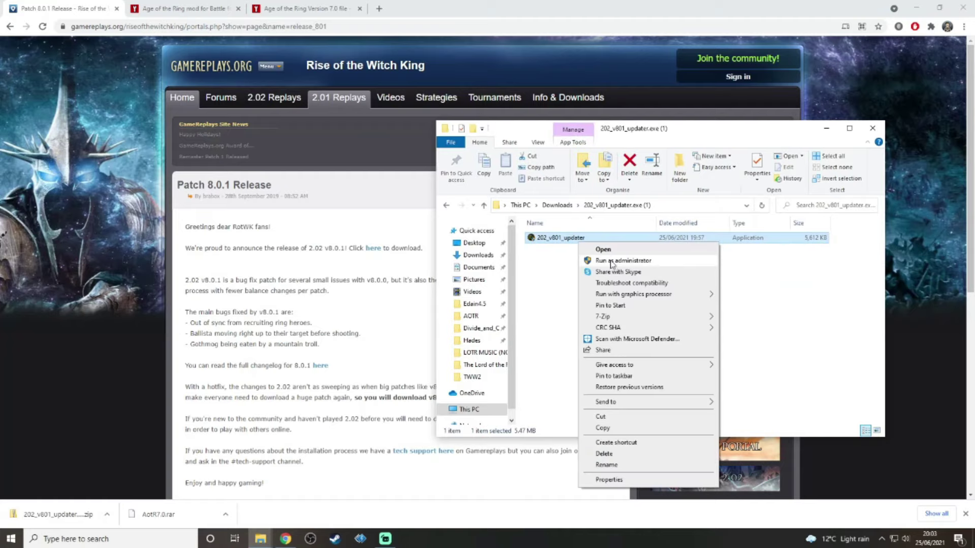
{"action": "left_click", "coordinate": [612, 262]}
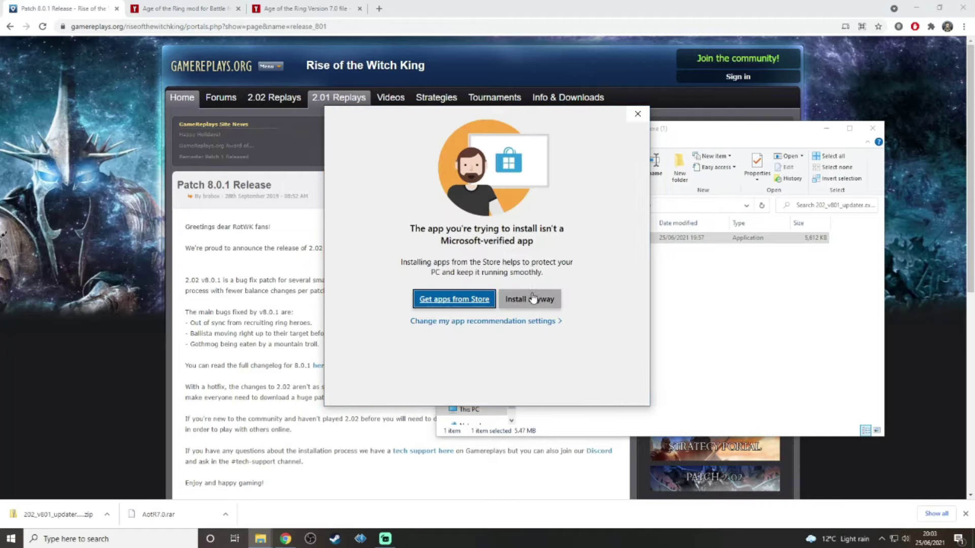
{"action": "left_click", "coordinate": [533, 298]}
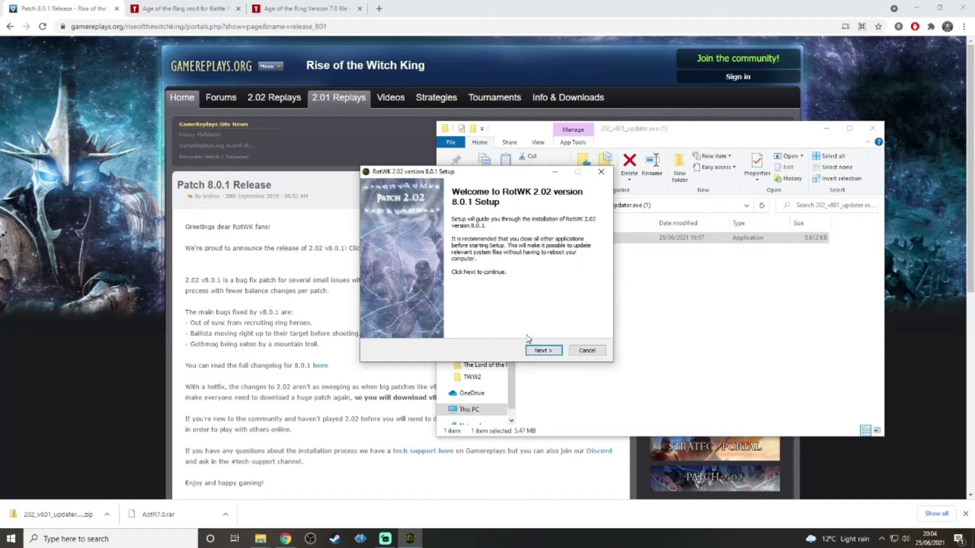
{"action": "left_click", "coordinate": [541, 350]}
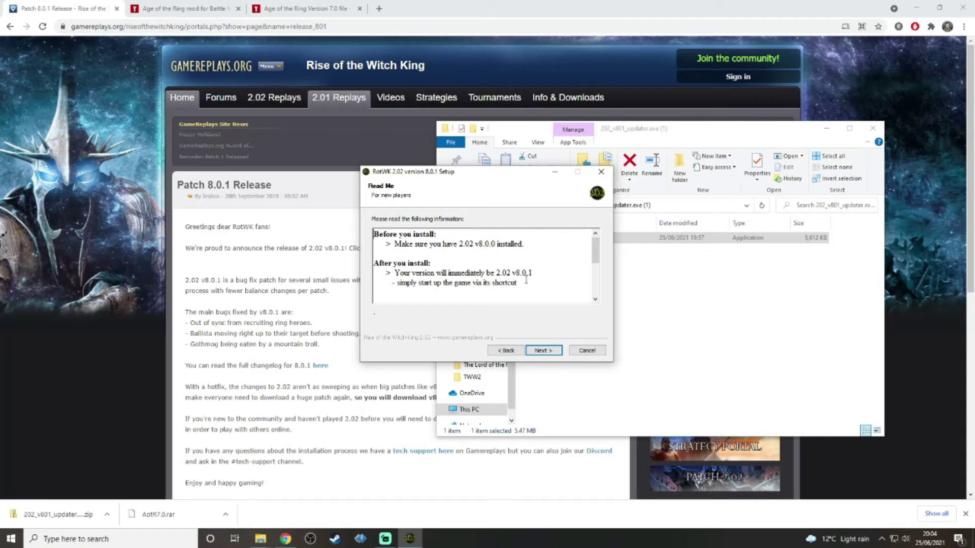
{"action": "left_click", "coordinate": [548, 349]}
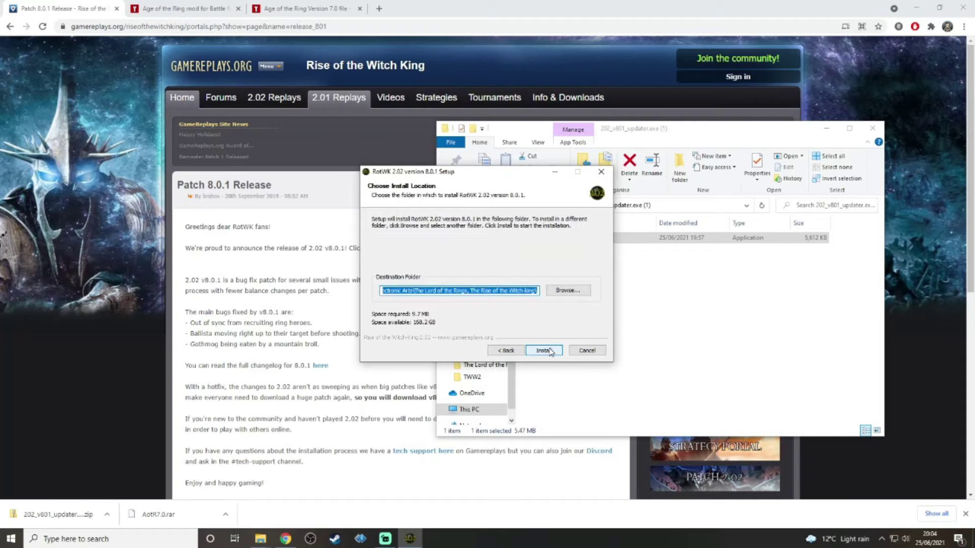
Step: Set the destination to The Lord of the Rings, The Rise of the Witch-king folder under Electronic Arts and complete the patch installation
{"action": "left_click", "coordinate": [569, 292]}
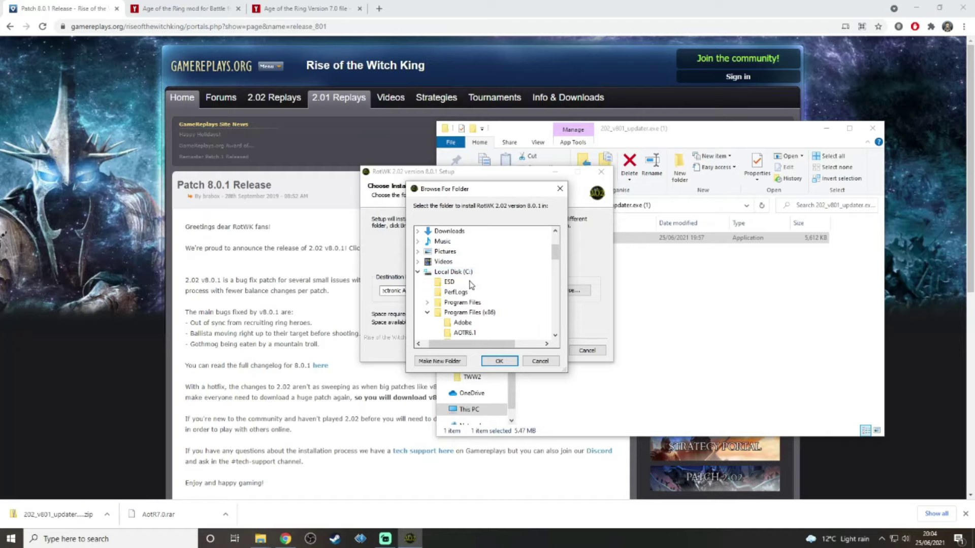
{"action": "scroll", "coordinate": [475, 304], "scroll_direction": "down", "scroll_amount": 10}
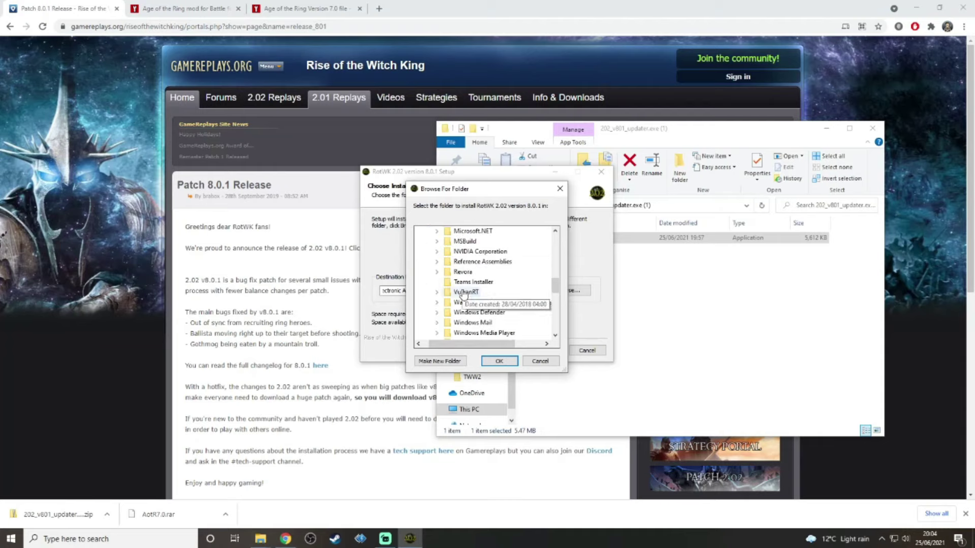
{"action": "scroll", "coordinate": [483, 325], "scroll_direction": "up", "scroll_amount": 8}
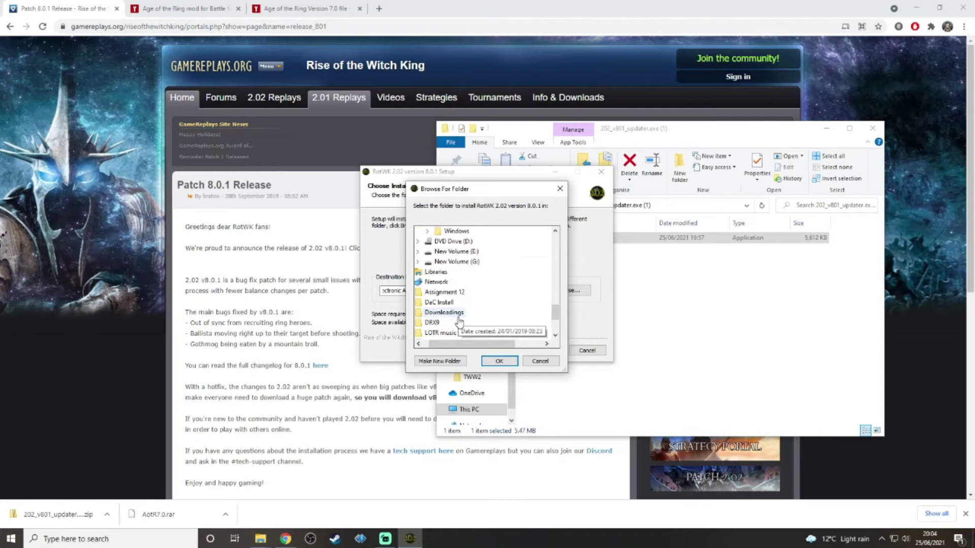
{"action": "scroll", "coordinate": [461, 278], "scroll_direction": "up", "scroll_amount": 2}
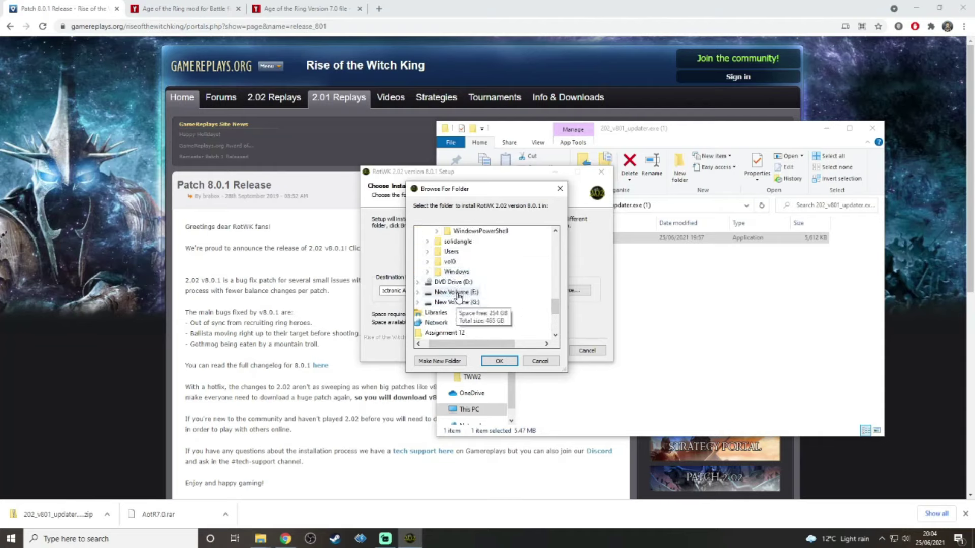
{"action": "scroll", "coordinate": [460, 298], "scroll_direction": "up", "scroll_amount": 15}
{"action": "scroll", "coordinate": [461, 297], "scroll_direction": "down", "scroll_amount": 4}
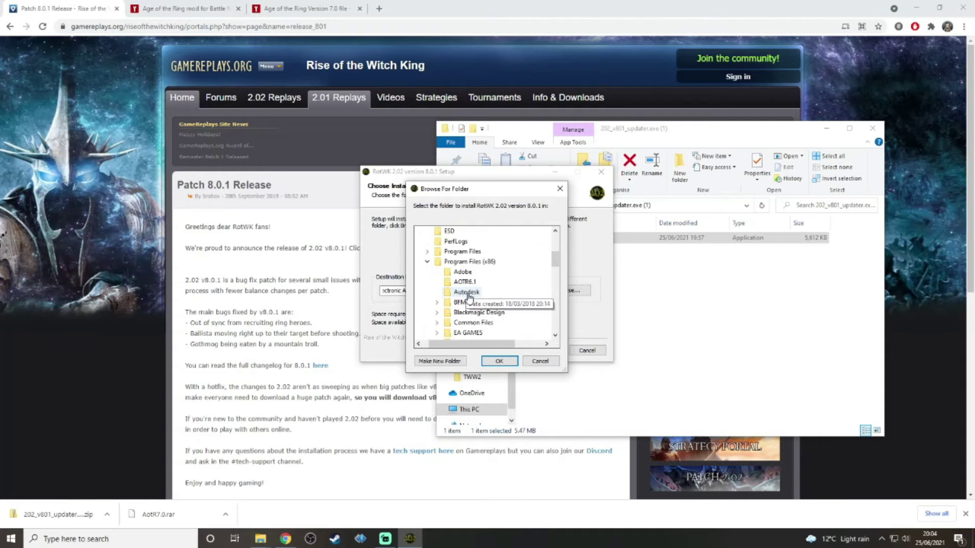
{"action": "scroll", "coordinate": [466, 266], "scroll_direction": "down", "scroll_amount": 3}
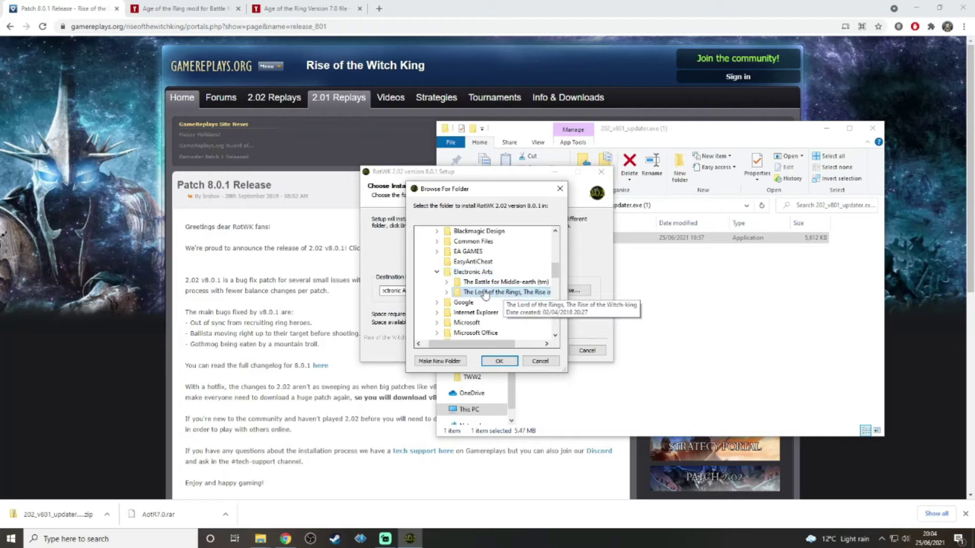
{"action": "left_click", "coordinate": [486, 294]}
{"action": "left_click", "coordinate": [497, 363]}
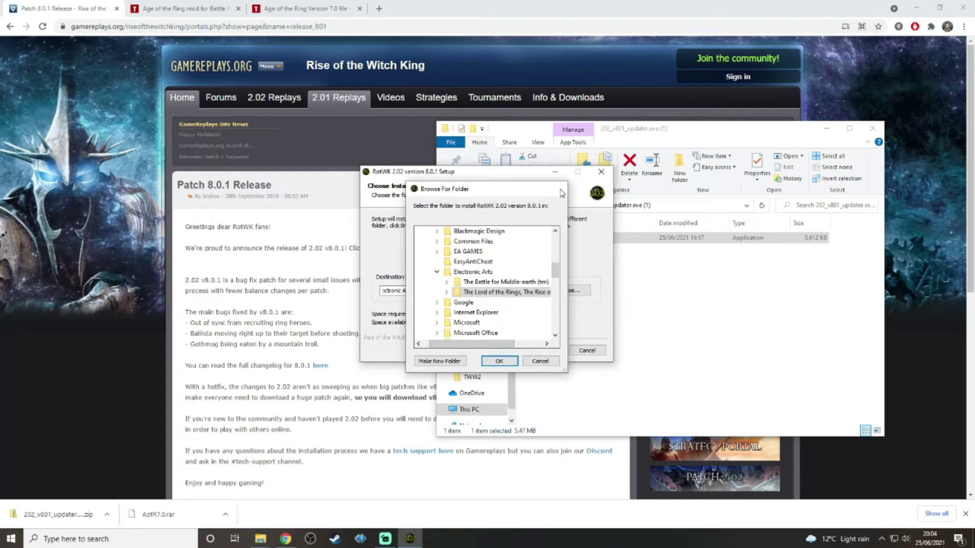
{"action": "left_click", "coordinate": [544, 352]}
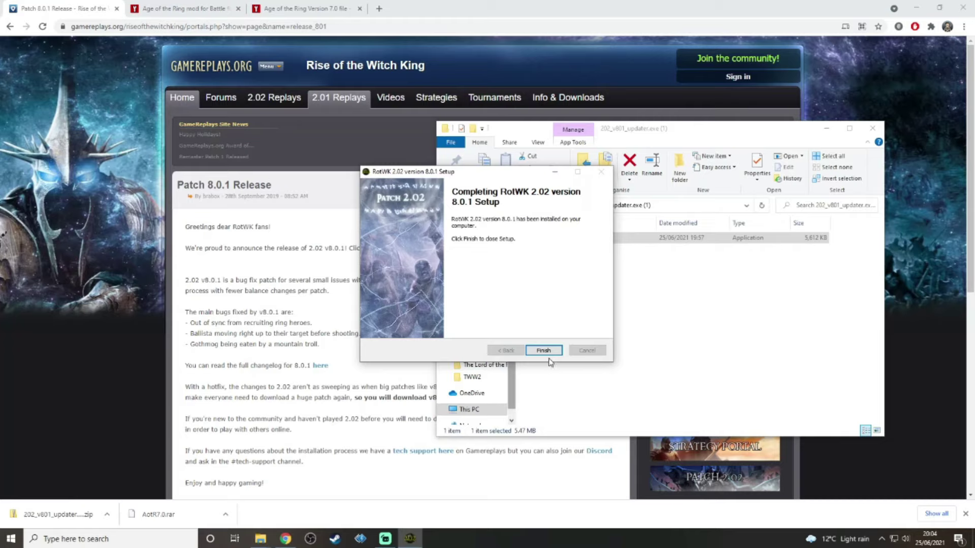
{"action": "left_click", "coordinate": [544, 351]}
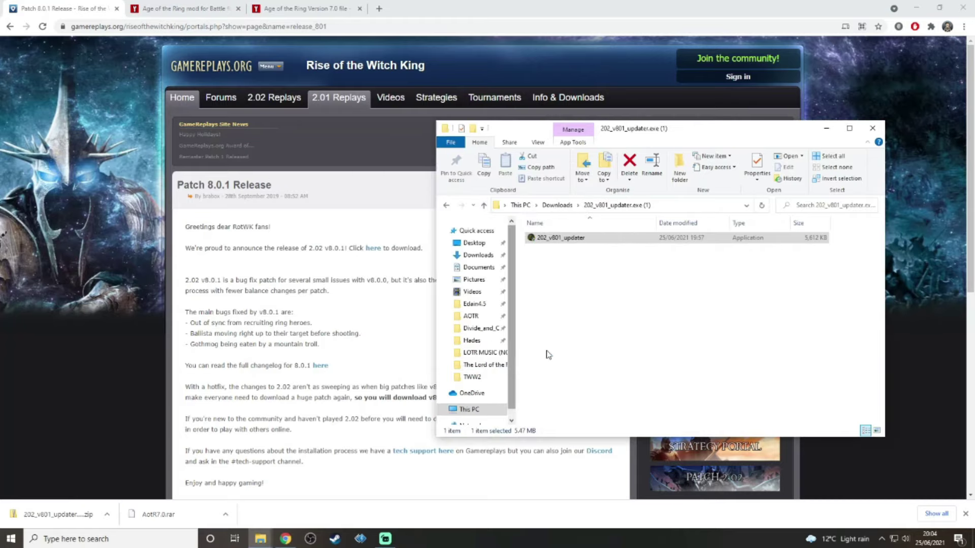
Step: Examine the ModDB file page for Age of the Ring Version 7.0 and the mod's main page for the download links
{"action": "left_click", "coordinate": [283, 4]}
{"action": "left_click", "coordinate": [283, 4]}
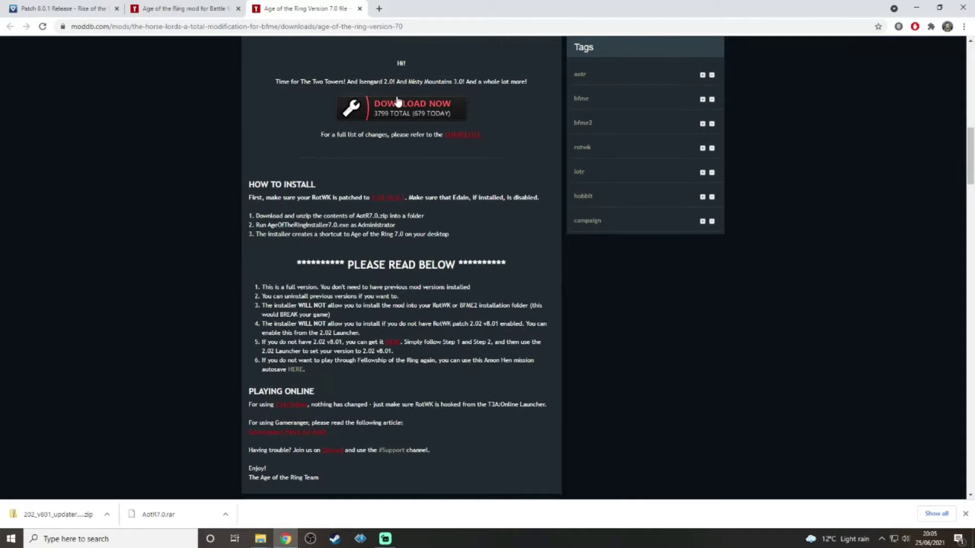
{"action": "scroll", "coordinate": [467, 147], "scroll_direction": "up", "scroll_amount": 15}
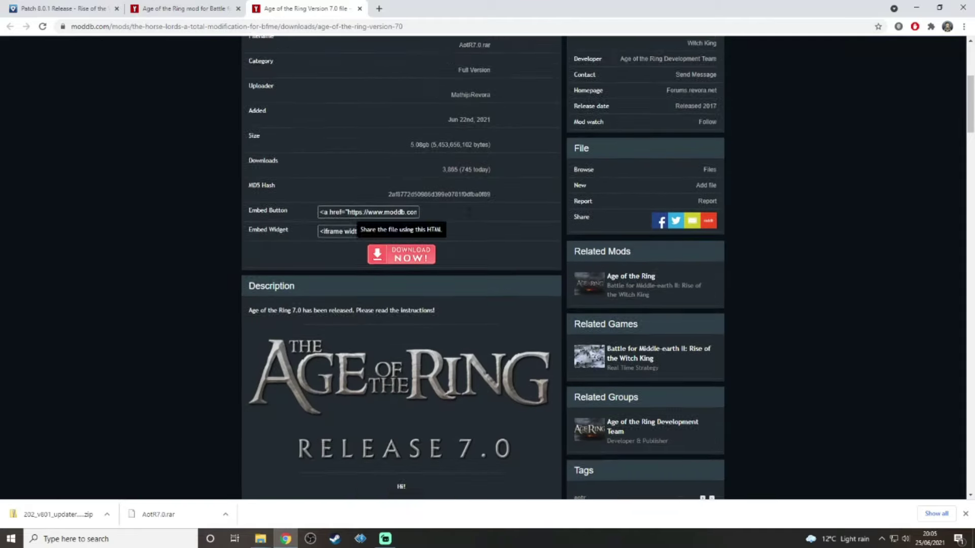
{"action": "scroll", "coordinate": [468, 295], "scroll_direction": "down", "scroll_amount": 11}
{"action": "scroll", "coordinate": [466, 303], "scroll_direction": "up", "scroll_amount": 9}
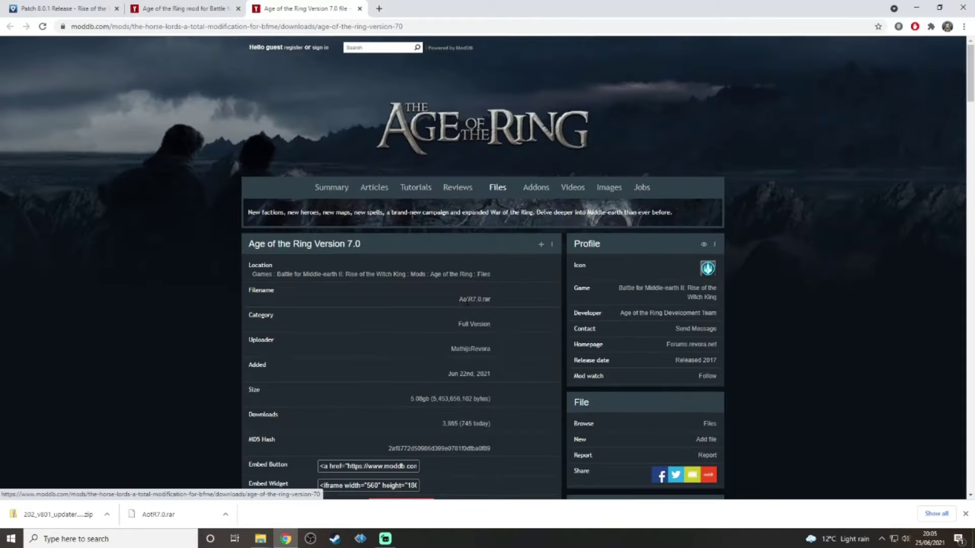
{"action": "scroll", "coordinate": [466, 305], "scroll_direction": "down", "scroll_amount": 8}
{"action": "left_click", "coordinate": [203, 7]}
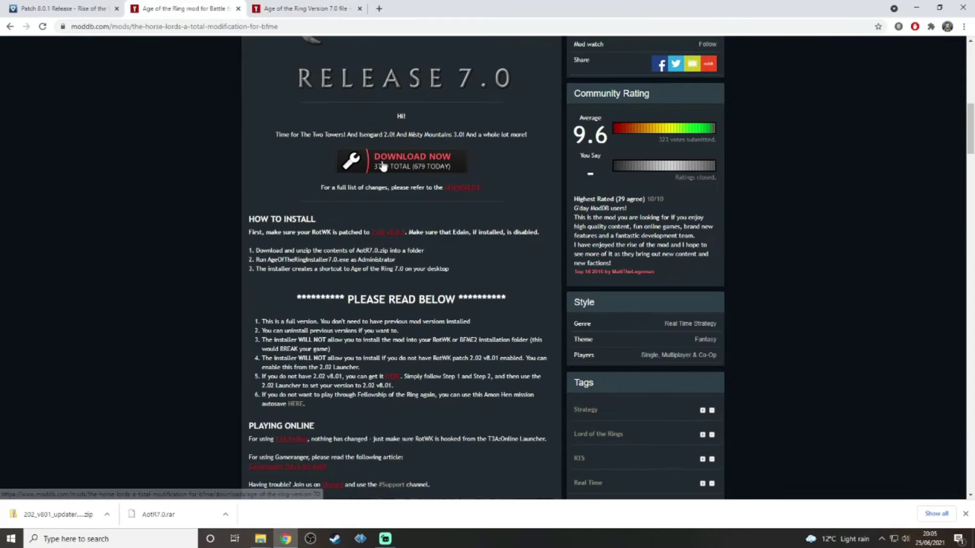
{"action": "left_click", "coordinate": [287, 7]}
{"action": "scroll", "coordinate": [474, 285], "scroll_direction": "down", "scroll_amount": 2}
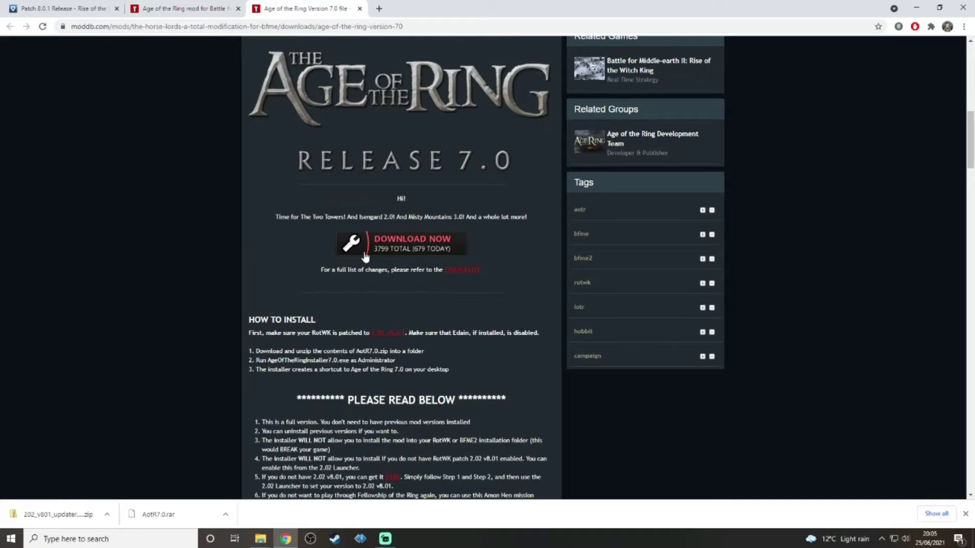
{"action": "scroll", "coordinate": [376, 269], "scroll_direction": "up", "scroll_amount": 7}
{"action": "scroll", "coordinate": [382, 283], "scroll_direction": "up", "scroll_amount": 2}
{"action": "key", "text": "ctrl+shift+Tab"}
{"action": "scroll", "coordinate": [379, 289], "scroll_direction": "up", "scroll_amount": 10}
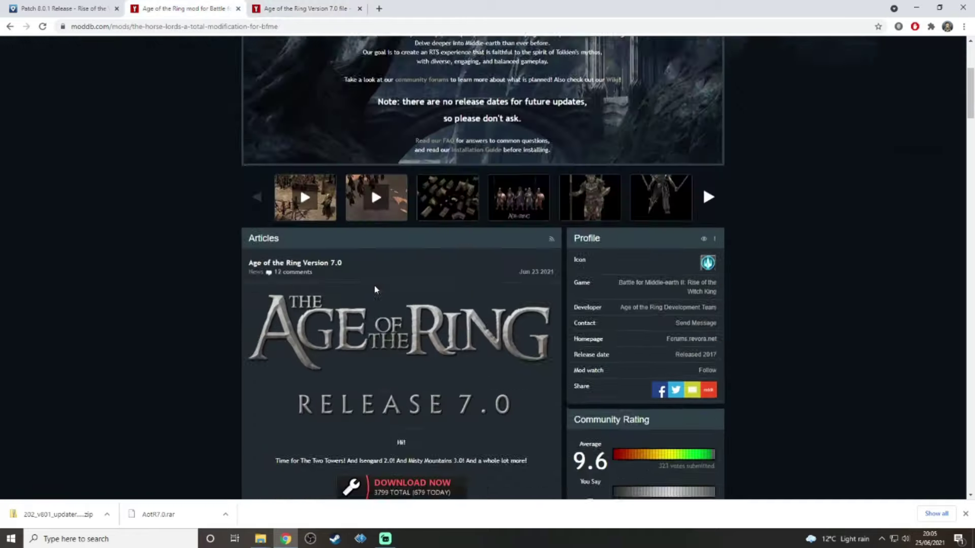
{"action": "scroll", "coordinate": [378, 297], "scroll_direction": "up", "scroll_amount": 3}
Step: Review the file details and the How to Install notes on the Age of the Ring Version 7.0 file page
{"action": "key", "text": "ctrl+Tab"}
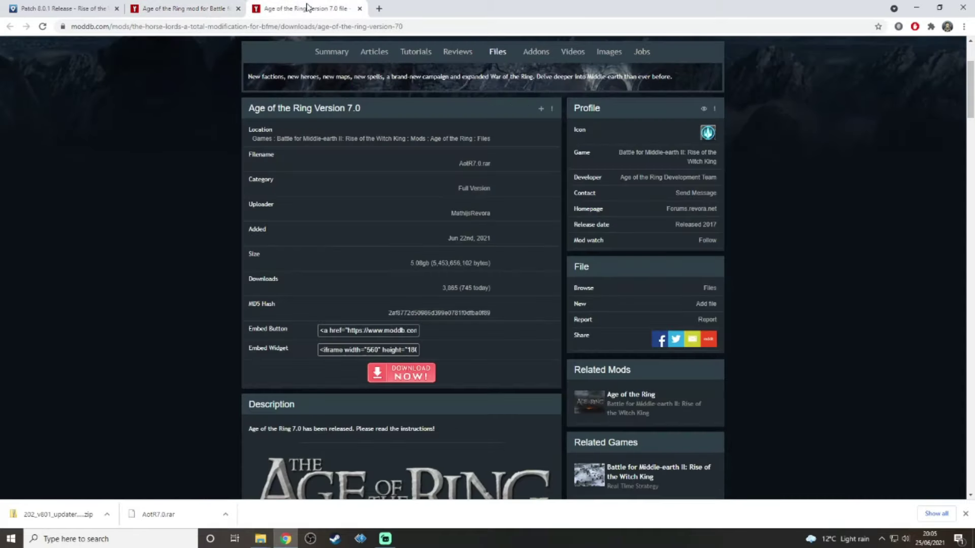
{"action": "scroll", "coordinate": [329, 263], "scroll_direction": "down", "scroll_amount": 2}
{"action": "scroll", "coordinate": [329, 263], "scroll_direction": "up", "scroll_amount": 5}
{"action": "scroll", "coordinate": [288, 270], "scroll_direction": "down", "scroll_amount": 15}
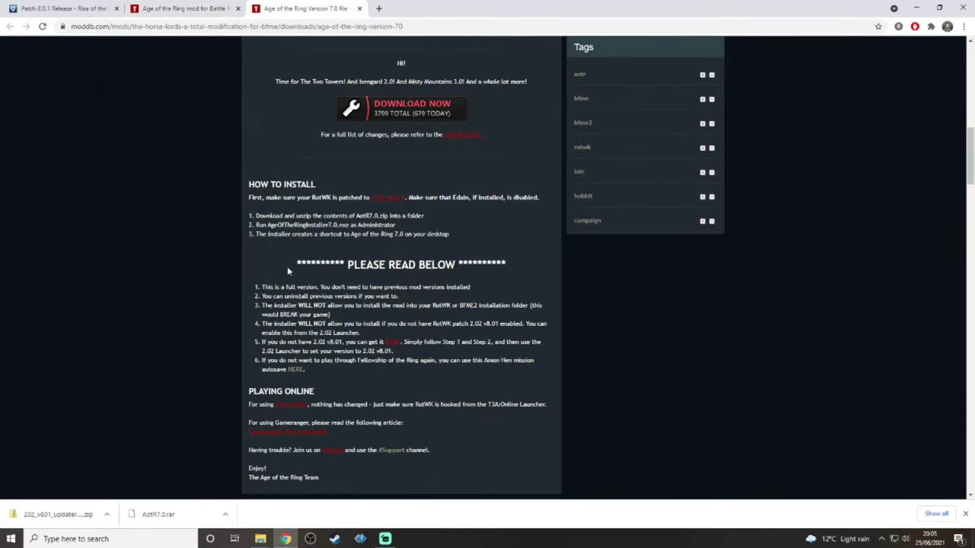
{"action": "scroll", "coordinate": [241, 279], "scroll_direction": "down", "scroll_amount": 3}
{"action": "scroll", "coordinate": [264, 272], "scroll_direction": "up", "scroll_amount": 2}
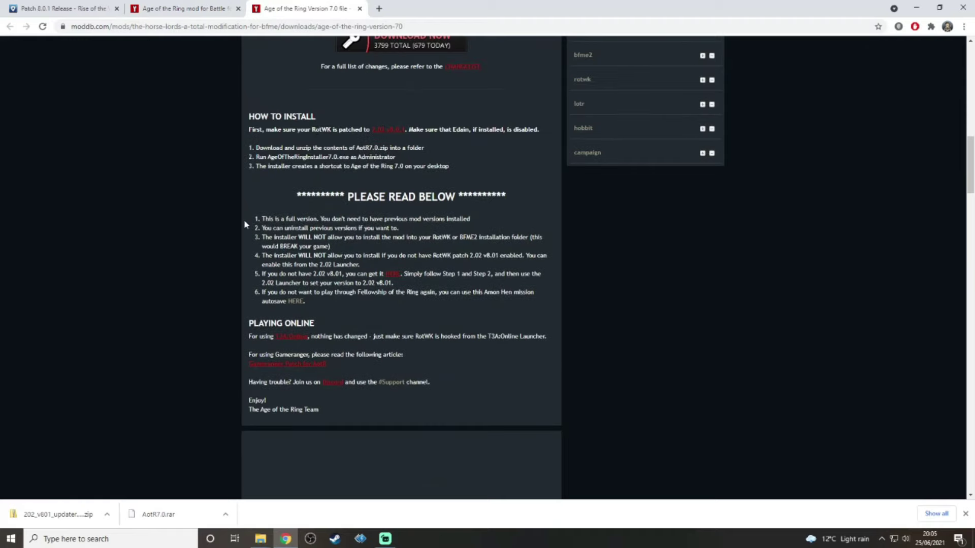
Step: Return to the Downloads folder in File Explorer and open the AotR7.0.rar archive with 7-Zip
{"action": "left_click", "coordinate": [261, 539]}
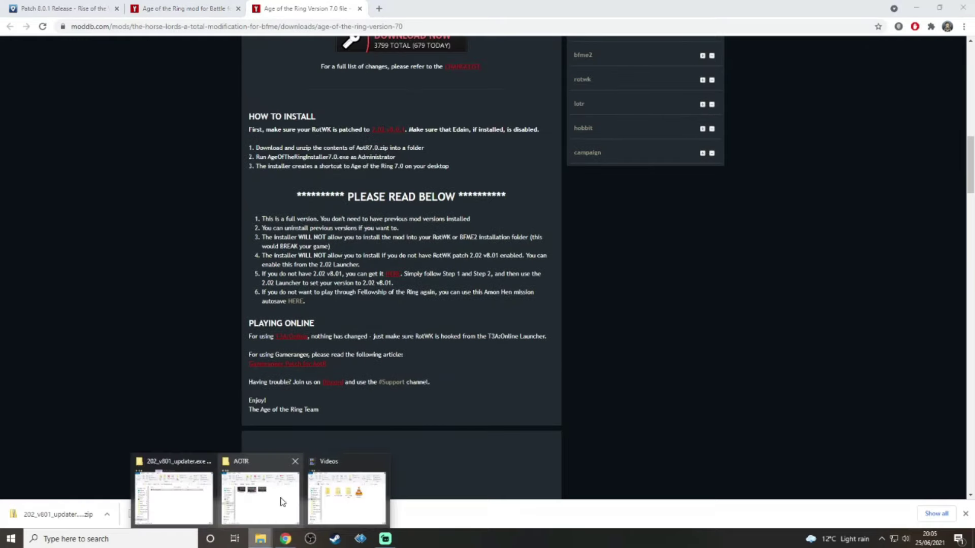
{"action": "left_click", "coordinate": [176, 501]}
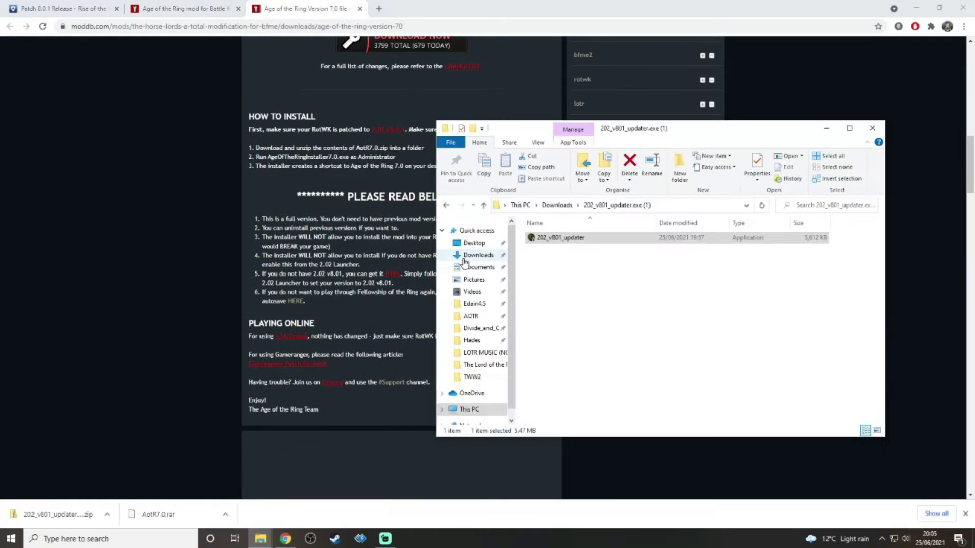
{"action": "left_click", "coordinate": [470, 255]}
{"action": "left_click", "coordinate": [570, 264]}
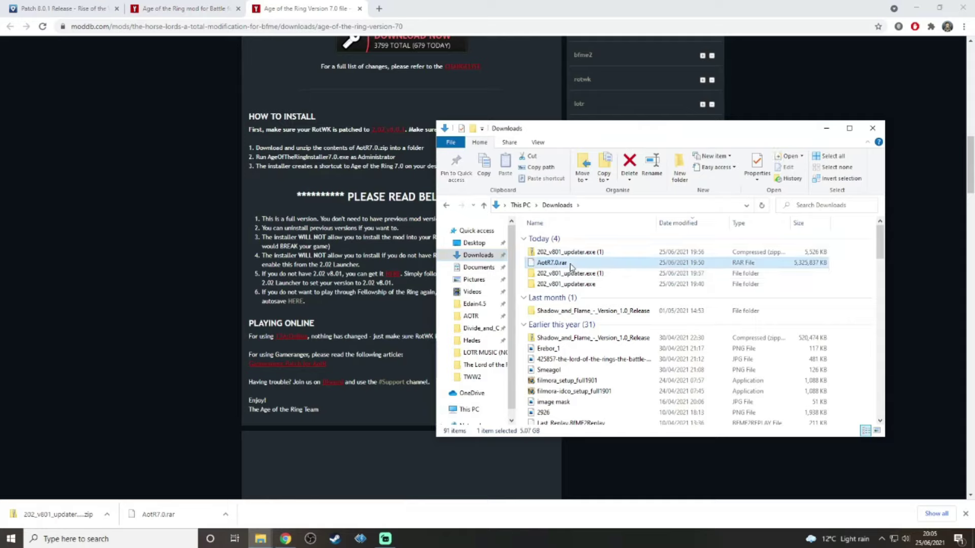
{"action": "right_click", "coordinate": [571, 265]}
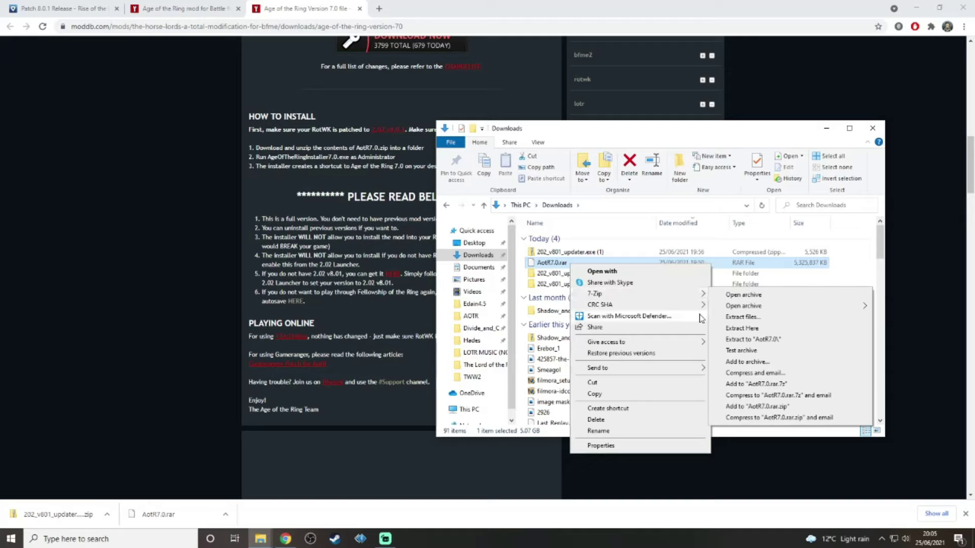
{"action": "mouse_move", "coordinate": [698, 297]}
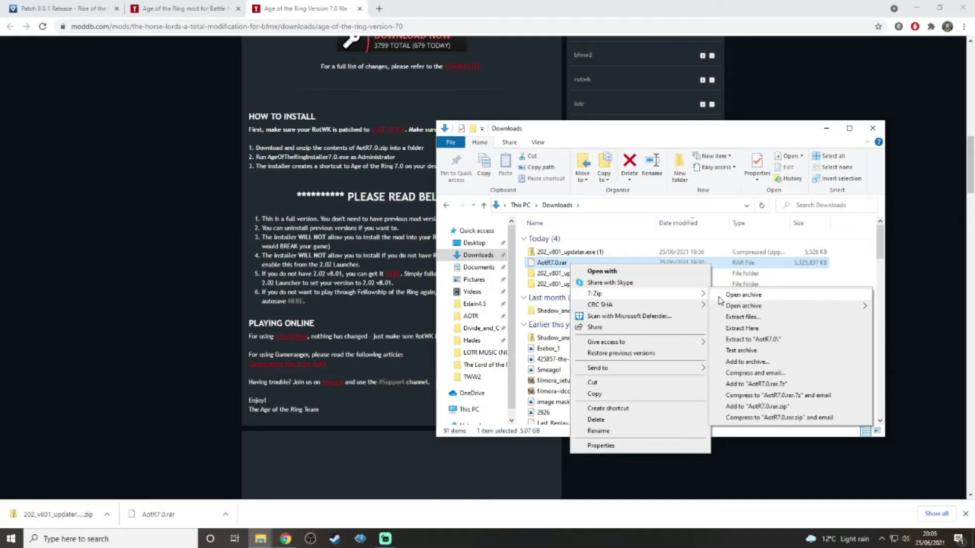
{"action": "left_click", "coordinate": [719, 299]}
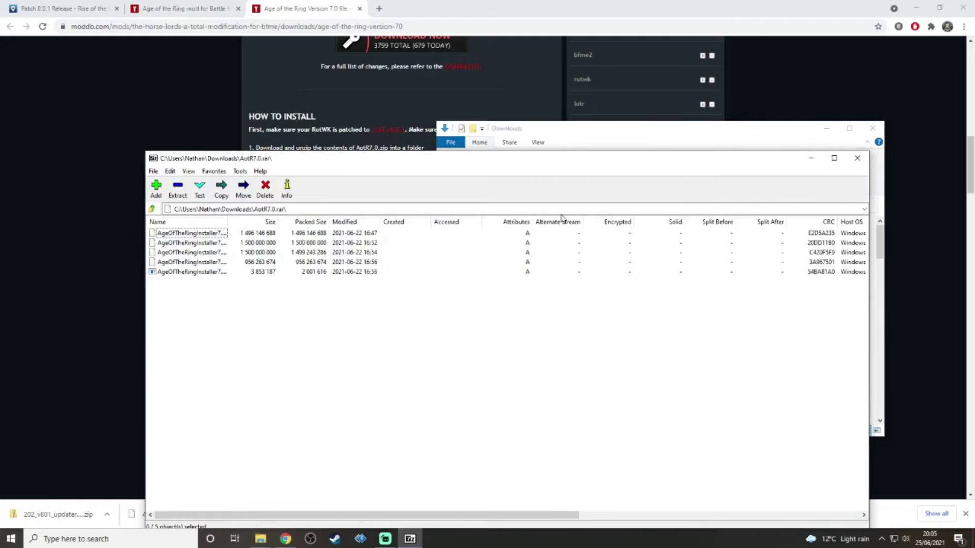
Step: Create a new folder named AOTR7.0 in the Downloads folder
{"action": "left_click_drag", "start_coordinate": [191, 305], "coordinate": [241, 233]}
{"action": "left_click", "coordinate": [394, 234]}
{"action": "left_click", "coordinate": [516, 135]}
{"action": "right_click", "coordinate": [850, 253]}
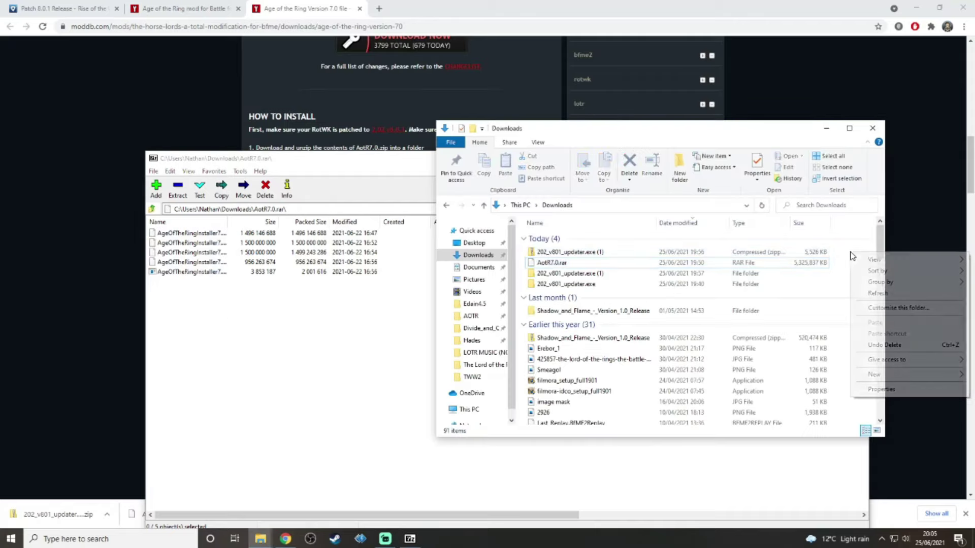
{"action": "mouse_move", "coordinate": [903, 375]}
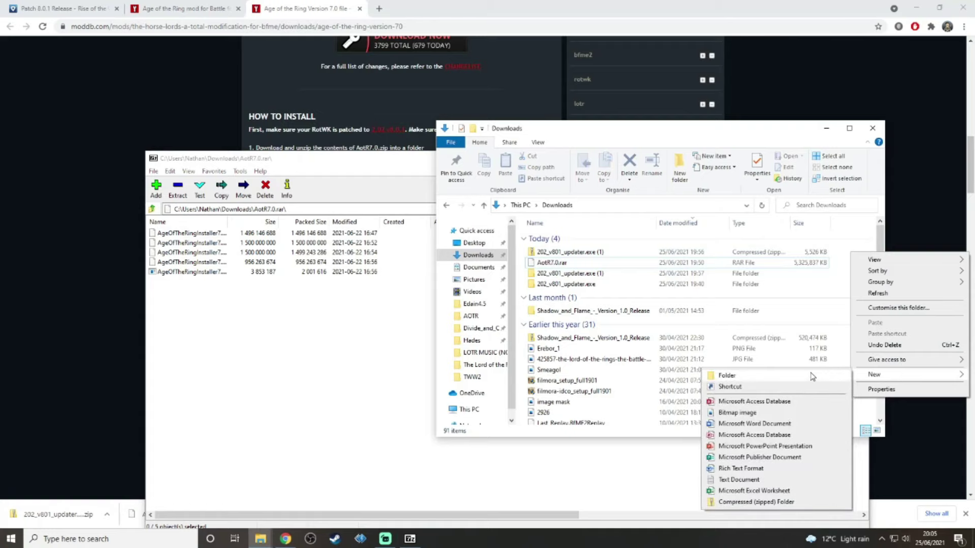
{"action": "left_click", "coordinate": [812, 374]}
{"action": "type", "text": "AOTR"}
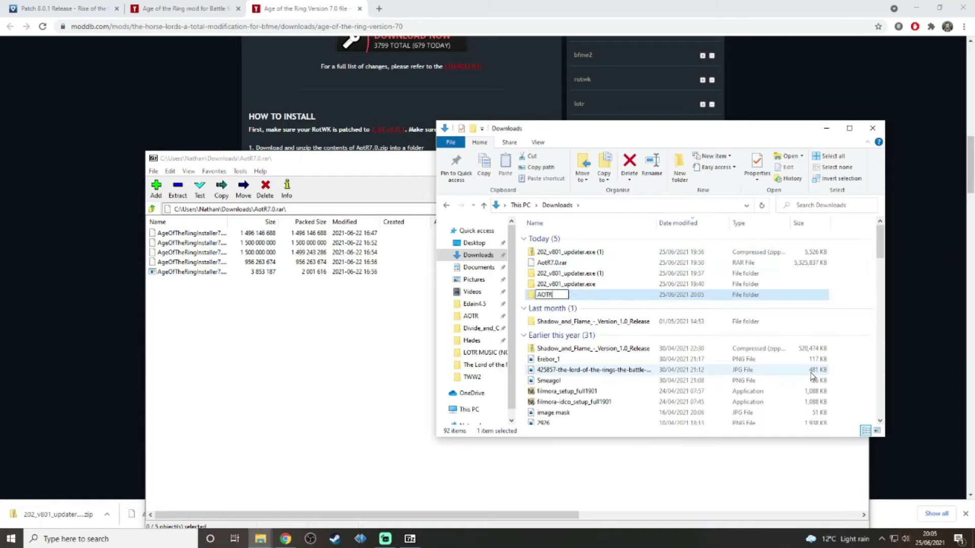
{"action": "type", "text": "7.0"}
{"action": "key", "text": "Return"}
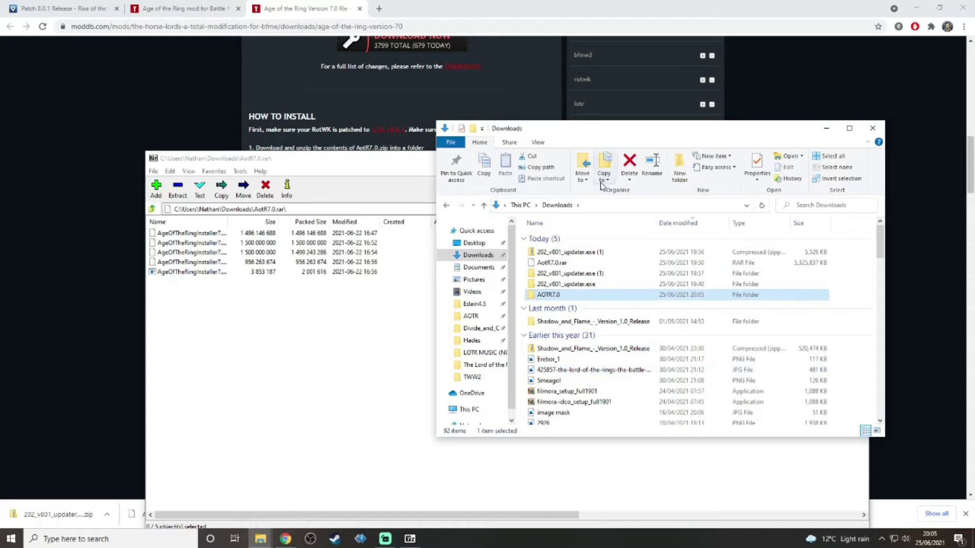
Step: Extract all the Age of the Ring installer files from the AotR7.0.rar archive into the AOTR7.0 folder in Downloads
{"action": "left_click", "coordinate": [282, 328]}
{"action": "left_click_drag", "start_coordinate": [247, 325], "coordinate": [209, 231]}
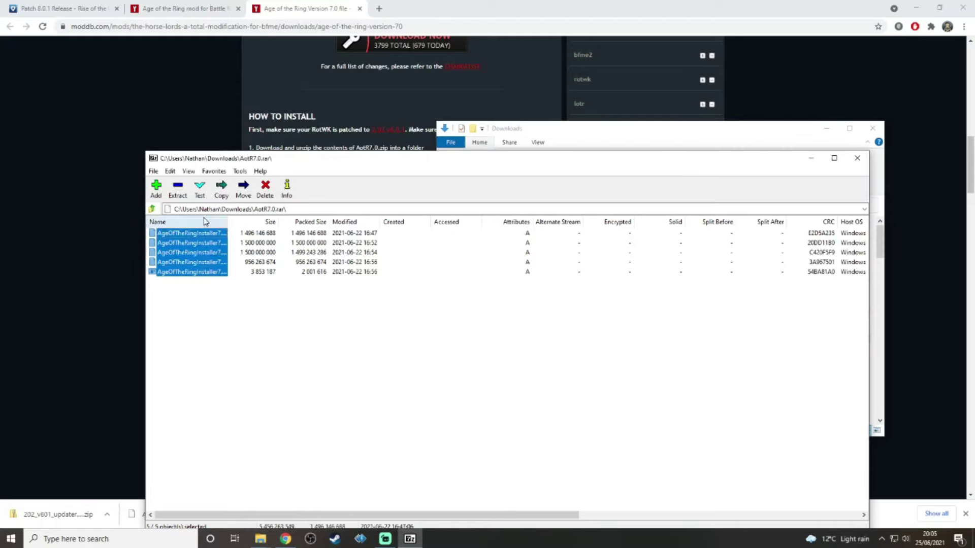
{"action": "left_click", "coordinate": [177, 189]}
{"action": "left_click", "coordinate": [601, 226]}
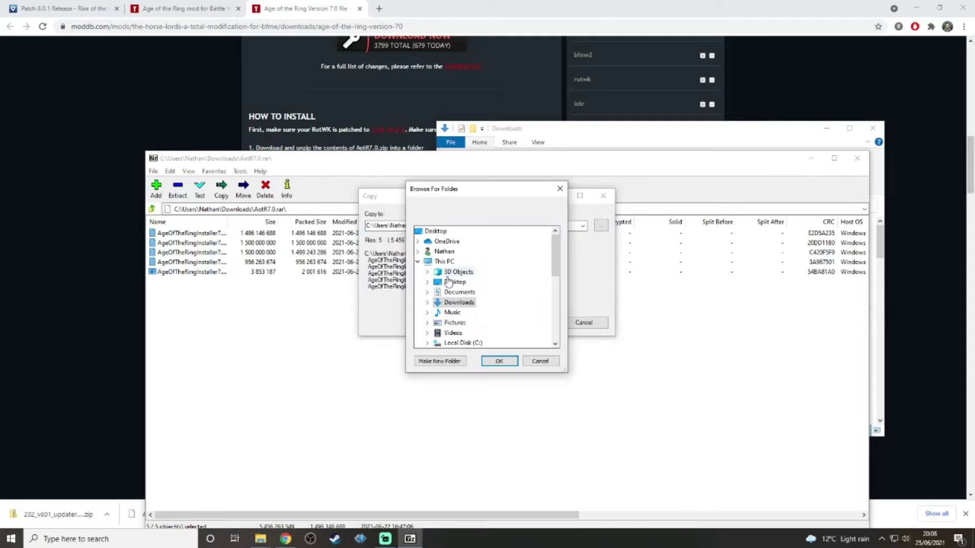
{"action": "left_click", "coordinate": [427, 303]}
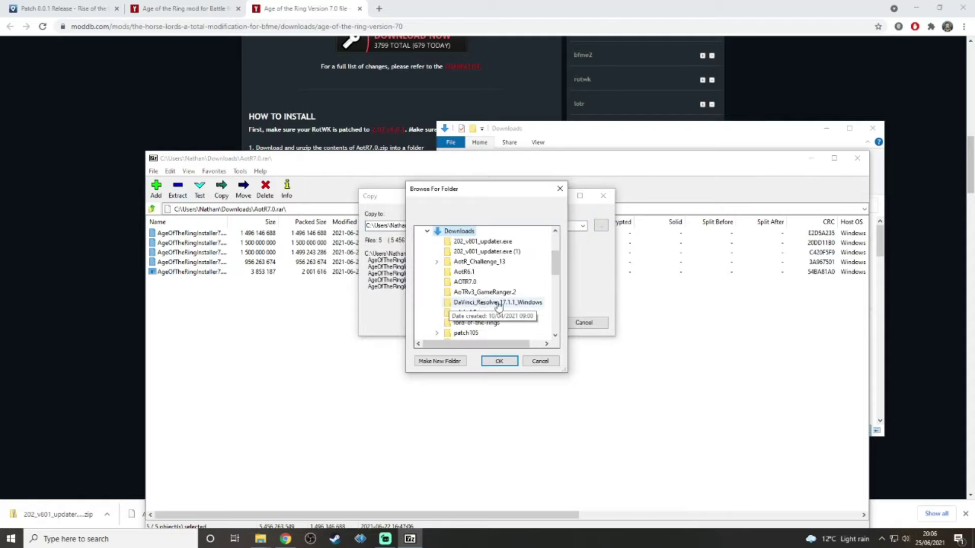
{"action": "left_click", "coordinate": [465, 282]}
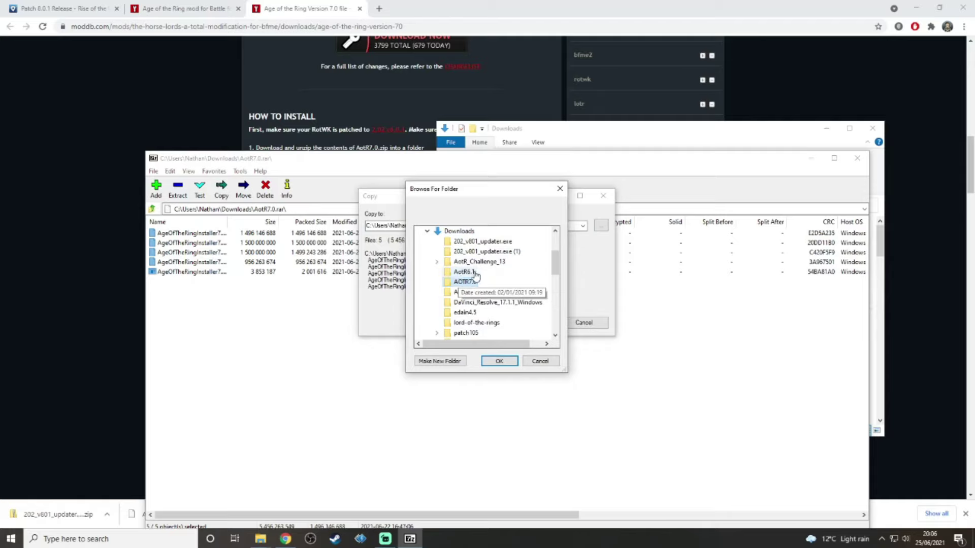
{"action": "left_click", "coordinate": [498, 364]}
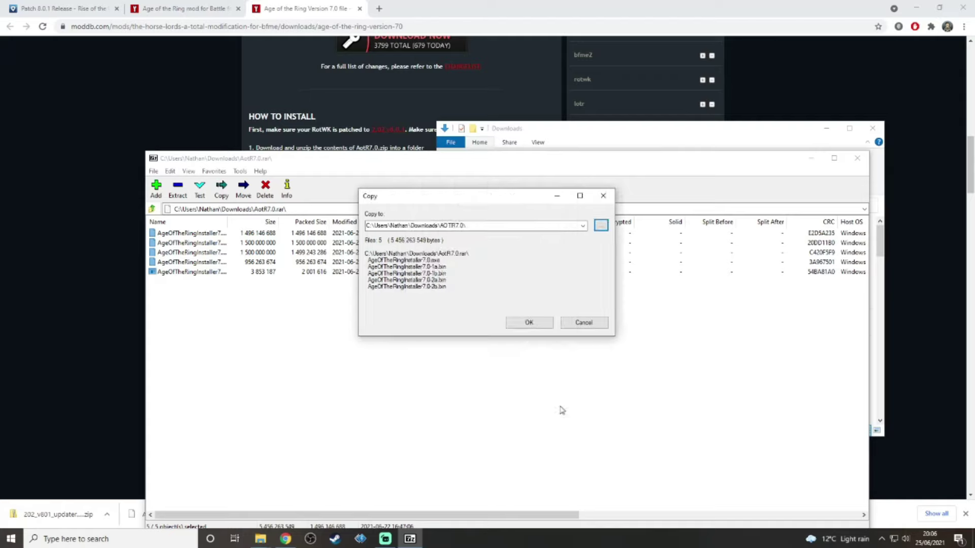
{"action": "left_click", "coordinate": [528, 326]}
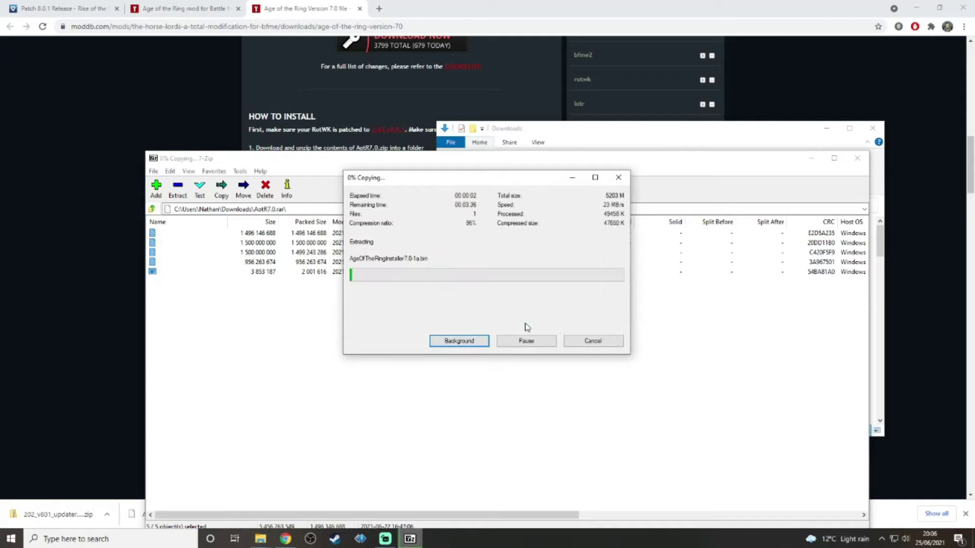
{"action": "left_click", "coordinate": [290, 175]}
{"action": "mouse_move", "coordinate": [460, 178]}
{"action": "left_mouse_down"}
{"action": "mouse_move", "coordinate": [575, 175]}
{"action": "mouse_move", "coordinate": [503, 164]}
{"action": "mouse_move", "coordinate": [450, 186]}
{"action": "left_mouse_up"}
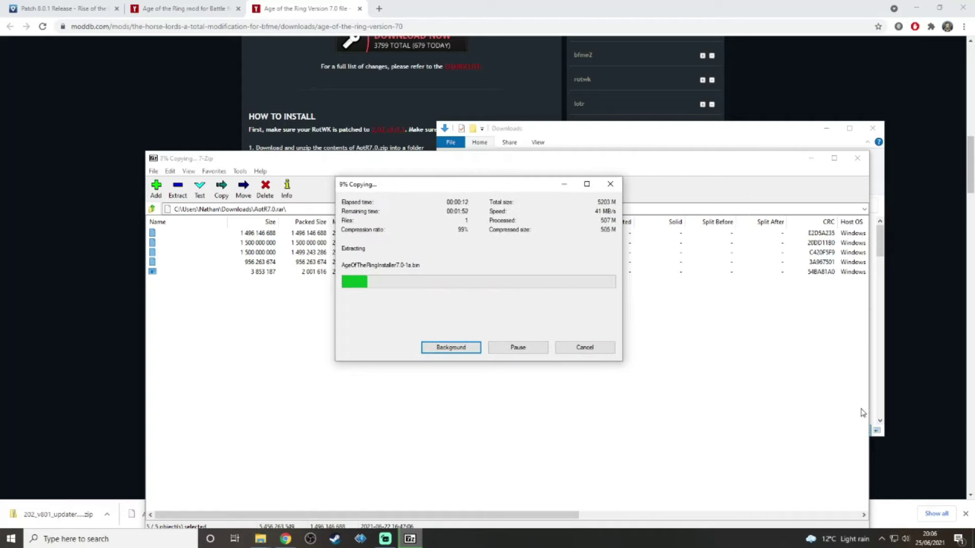
Step: Show the desktop and move the 2.02 Switcher and 2.02 Replay Parser shortcuts beside the VLC media player shortcut
{"action": "left_click_drag", "start_coordinate": [699, 138], "coordinate": [655, 92]}
{"action": "left_click", "coordinate": [973, 538]}
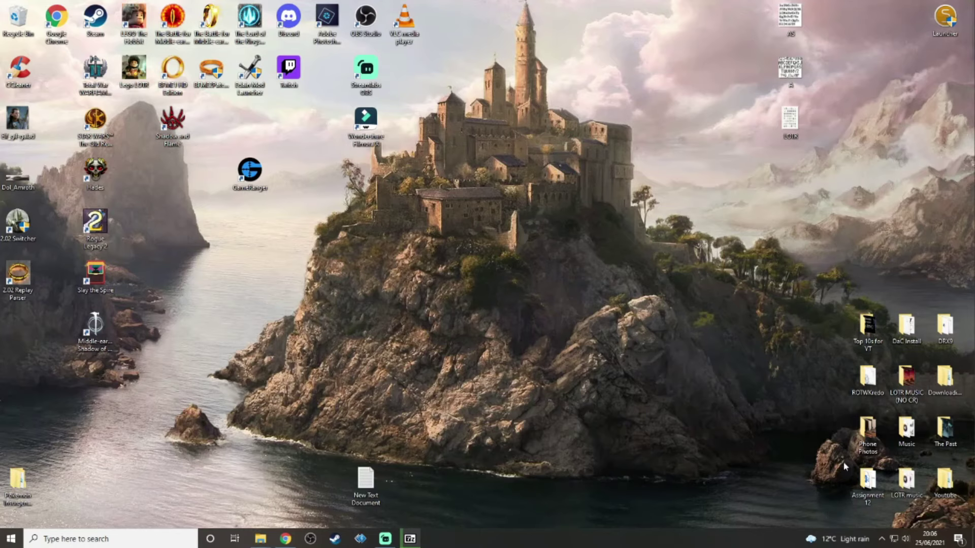
{"action": "left_click", "coordinate": [409, 539]}
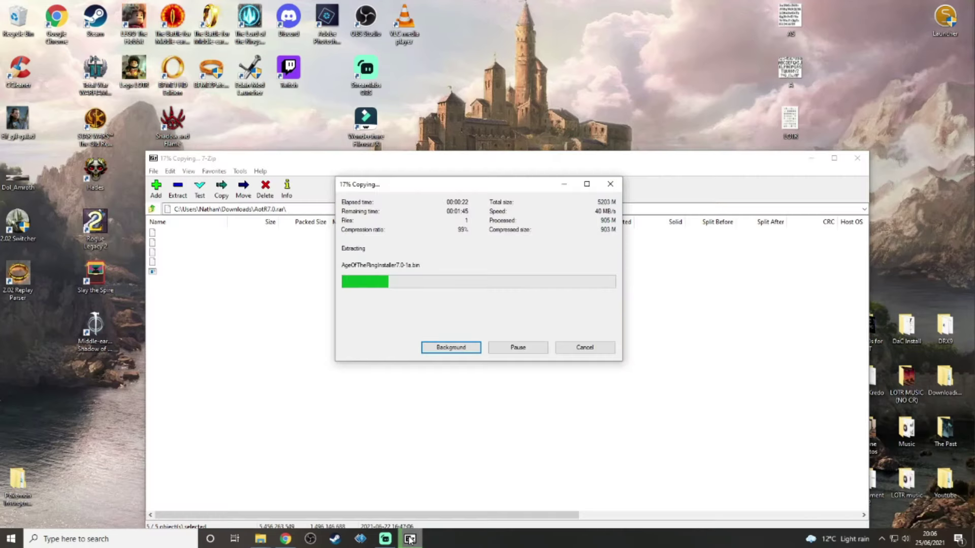
{"action": "left_click", "coordinate": [30, 300]}
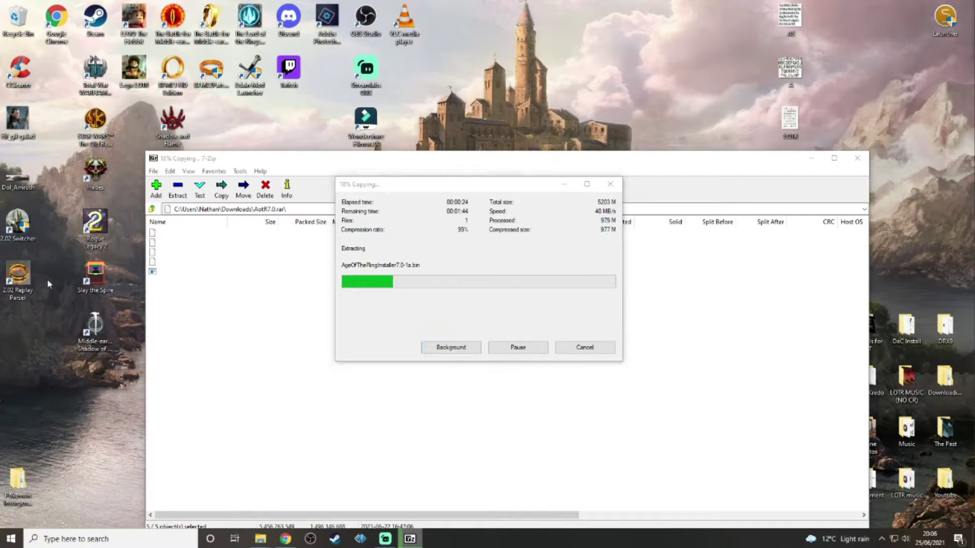
{"action": "left_click_drag", "start_coordinate": [31, 235], "coordinate": [444, 32]}
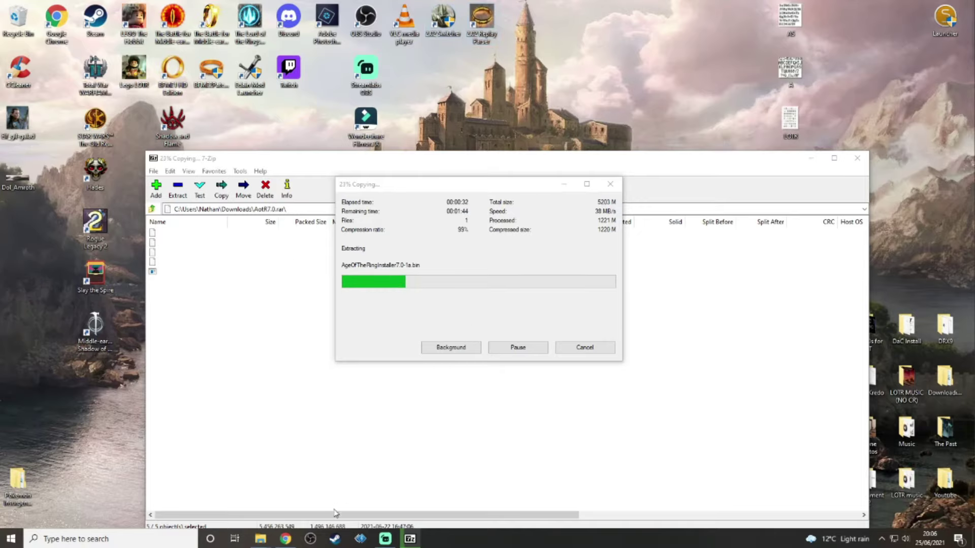
Step: Review the How to Install notes on the Age of the Ring 7.0 file page and check the extraction progress
{"action": "left_click", "coordinate": [285, 539]}
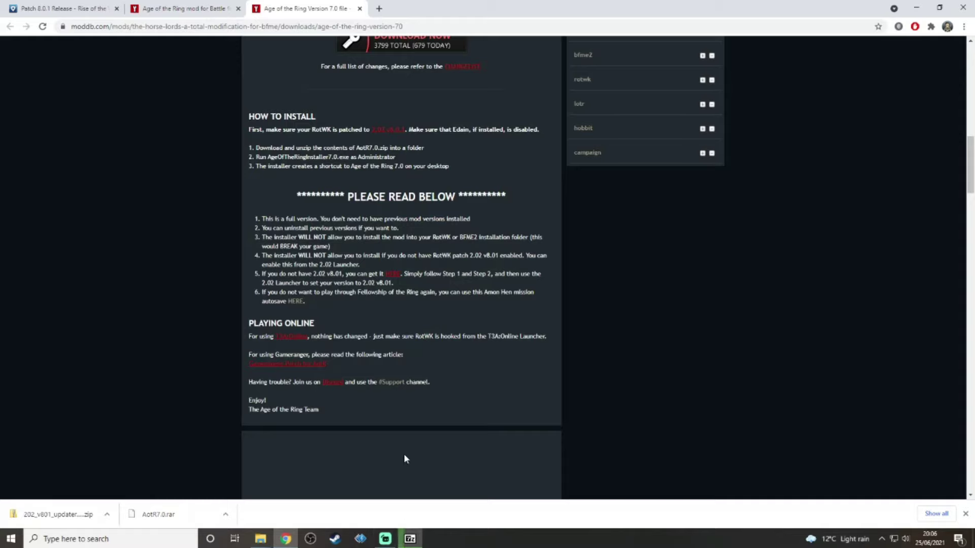
{"action": "left_click", "coordinate": [409, 538]}
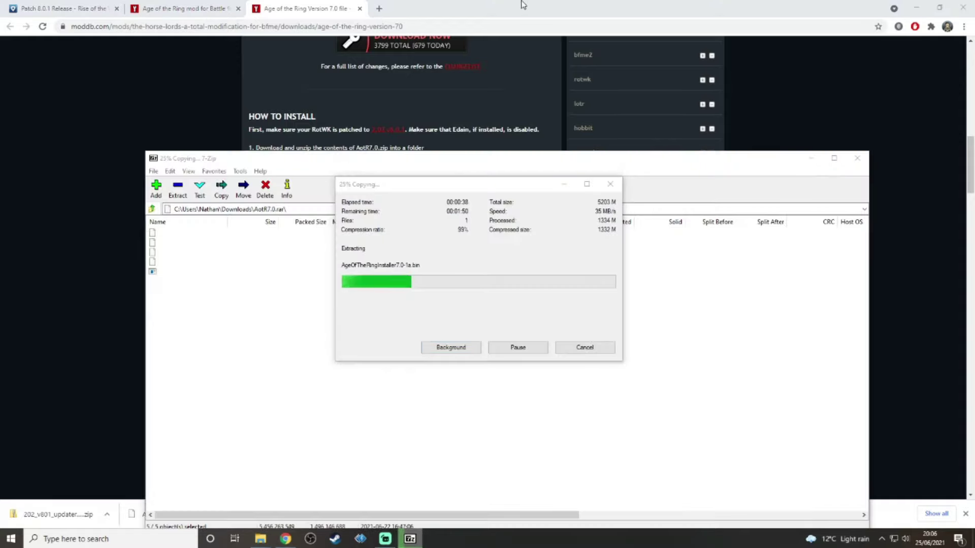
{"action": "key", "text": "alt+Tab"}
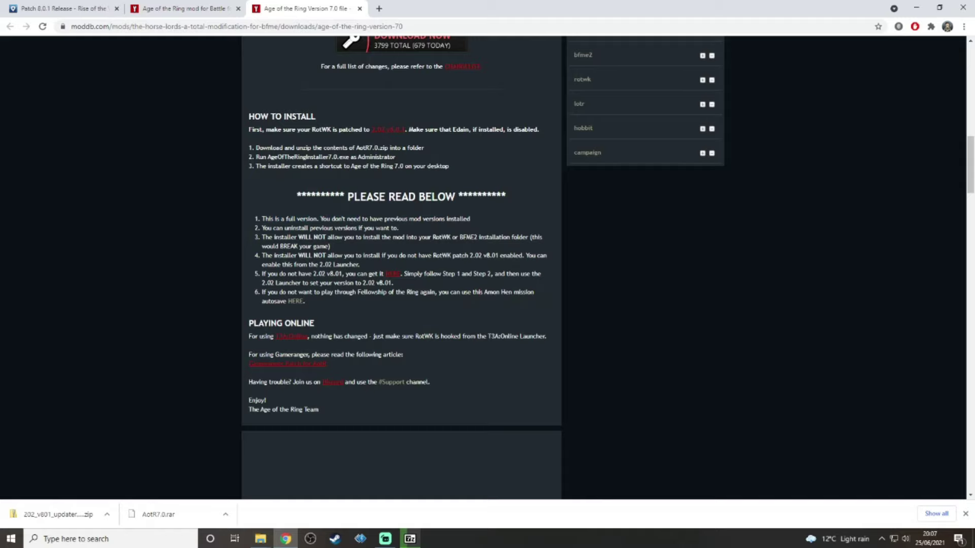
Step: Switch to File Explorer and examine the contents of the AOTR6.1 folder under Program Files (x86) on the C: drive
{"action": "mouse_move", "coordinate": [260, 539]}
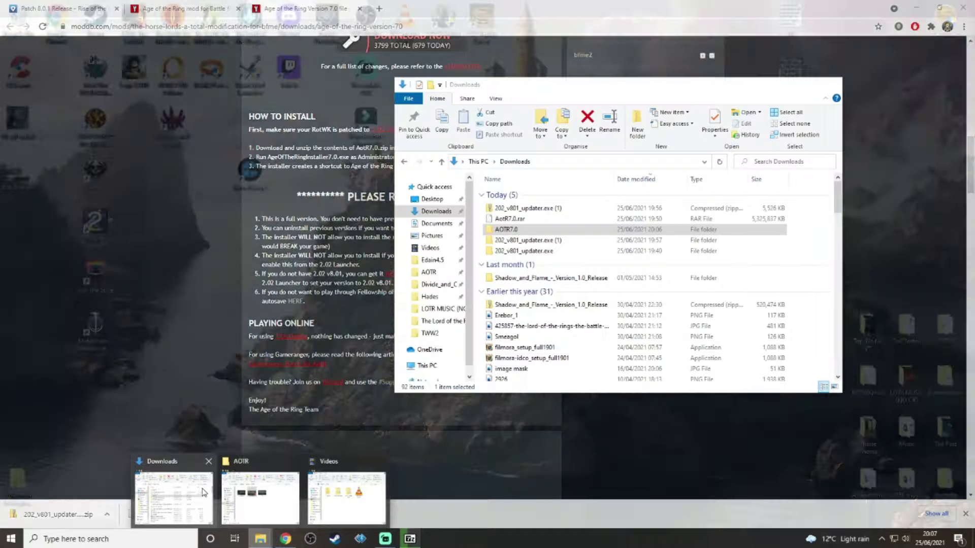
{"action": "left_click", "coordinate": [203, 493]}
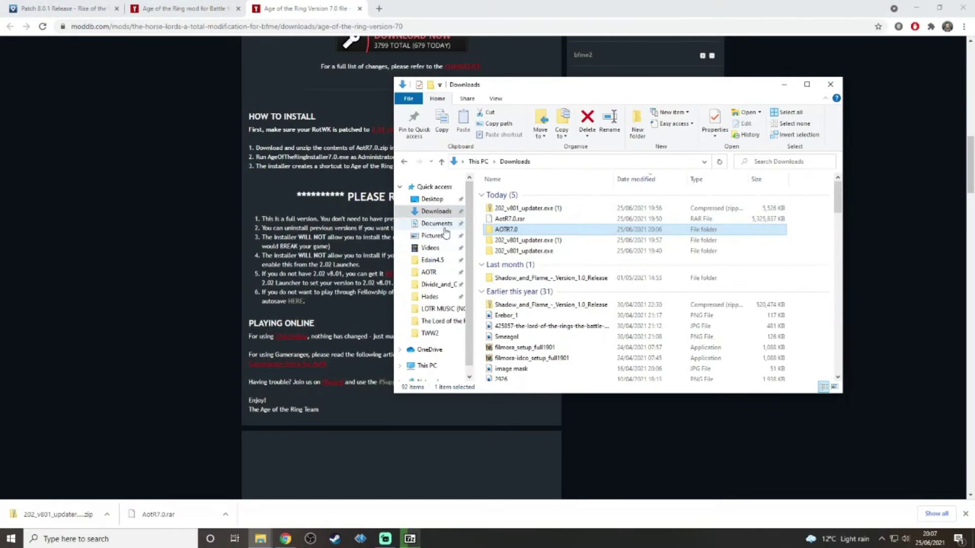
{"action": "left_click", "coordinate": [426, 365]}
{"action": "double_click", "coordinate": [551, 330]}
{"action": "double_click", "coordinate": [531, 225]}
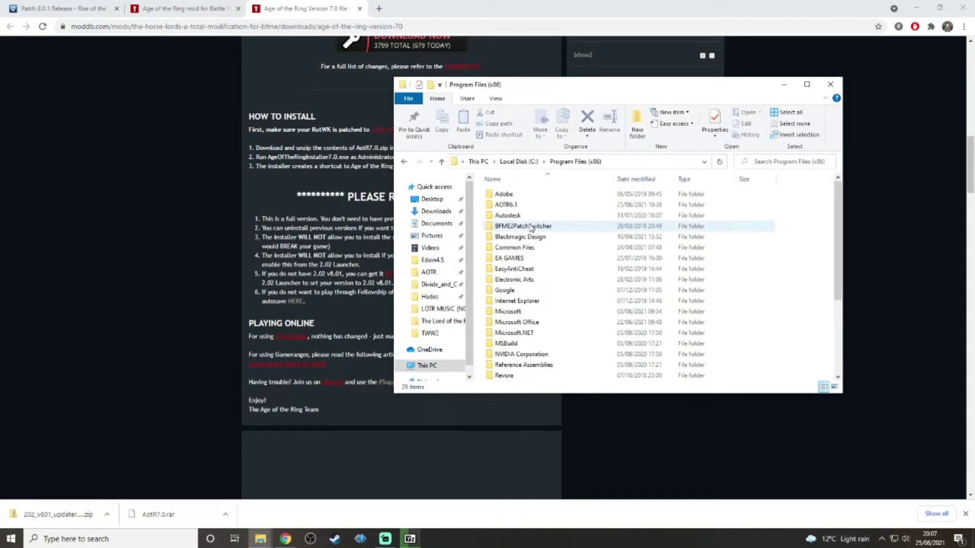
{"action": "double_click", "coordinate": [529, 204]}
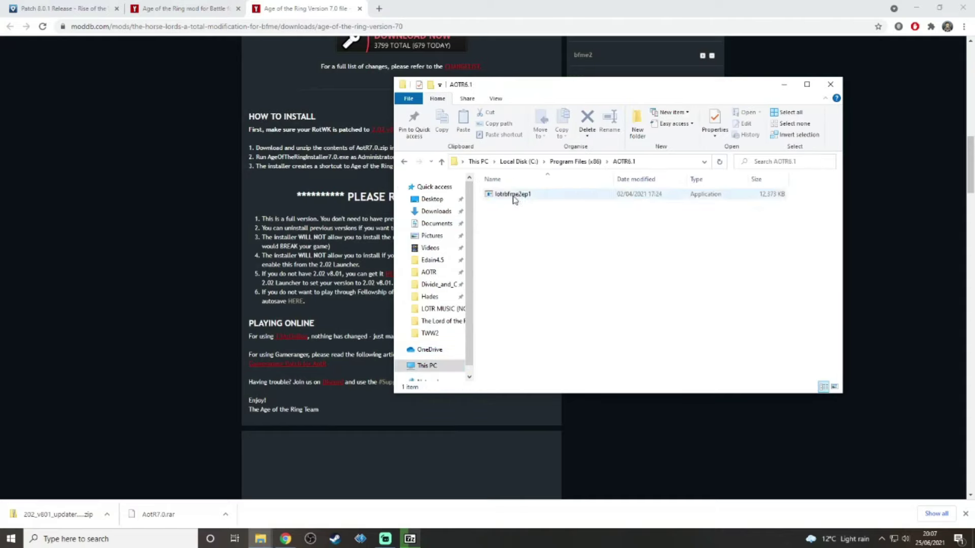
{"action": "double_click", "coordinate": [526, 193]}
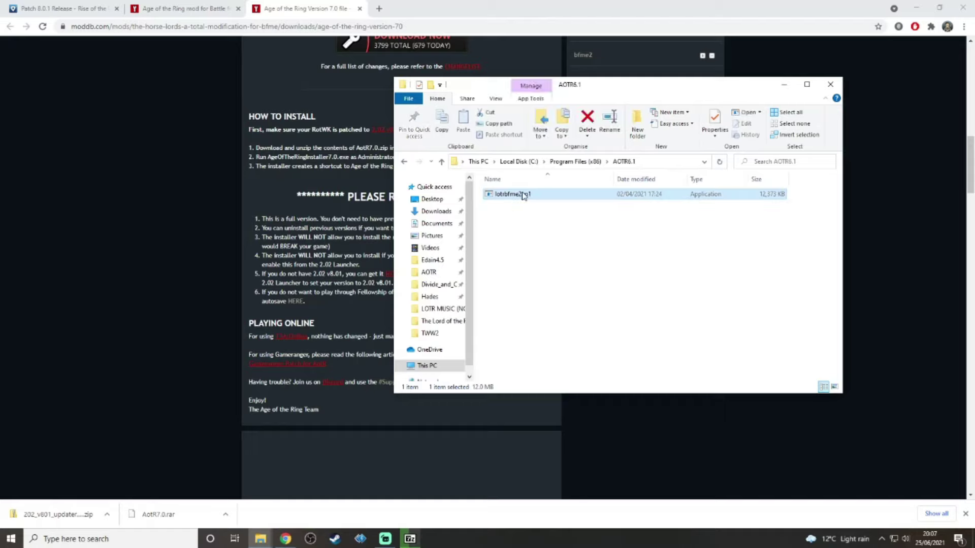
{"action": "left_click", "coordinate": [785, 86]}
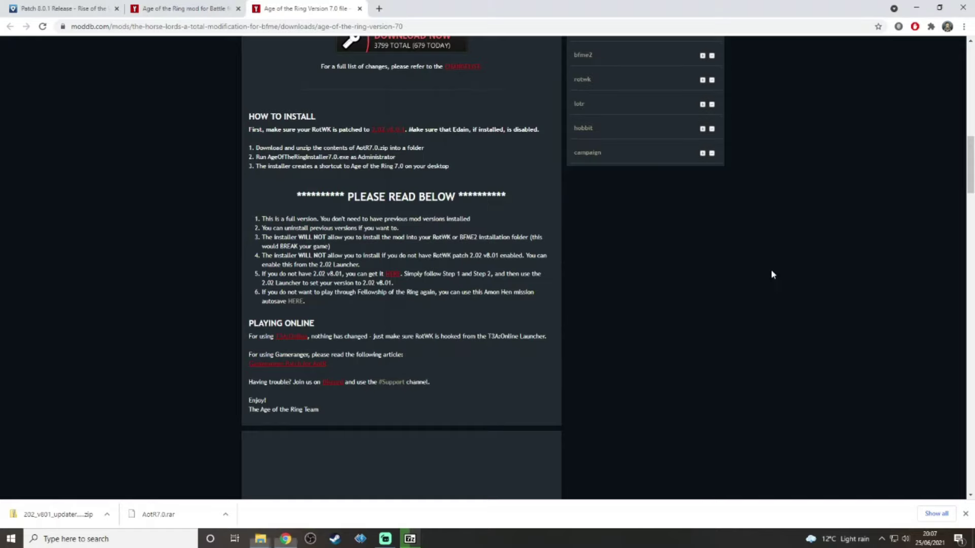
Step: Check the extraction progress and the Patch 8.0.1 Release page, and return to the Age of the Ring Version 7.0 file page
{"action": "left_click", "coordinate": [410, 538]}
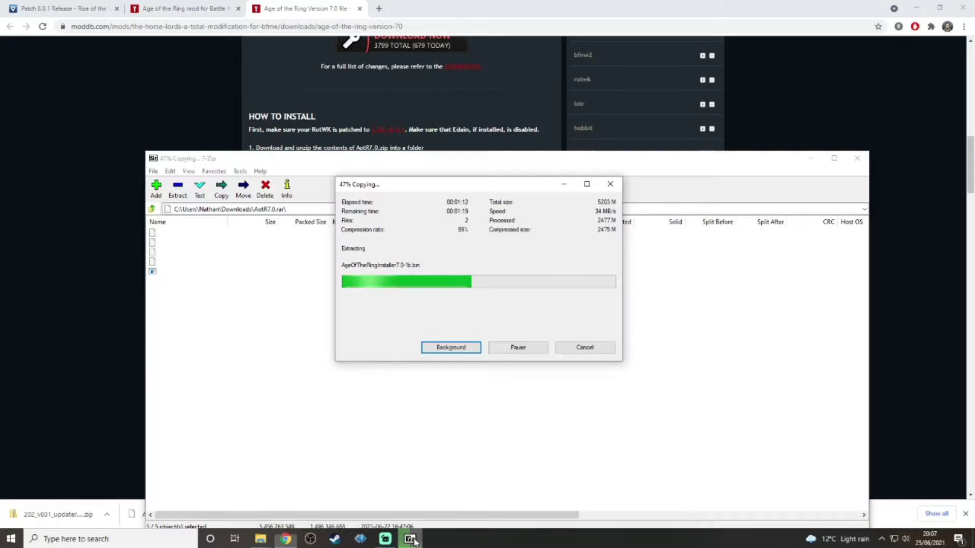
{"action": "left_click", "coordinate": [557, 4]}
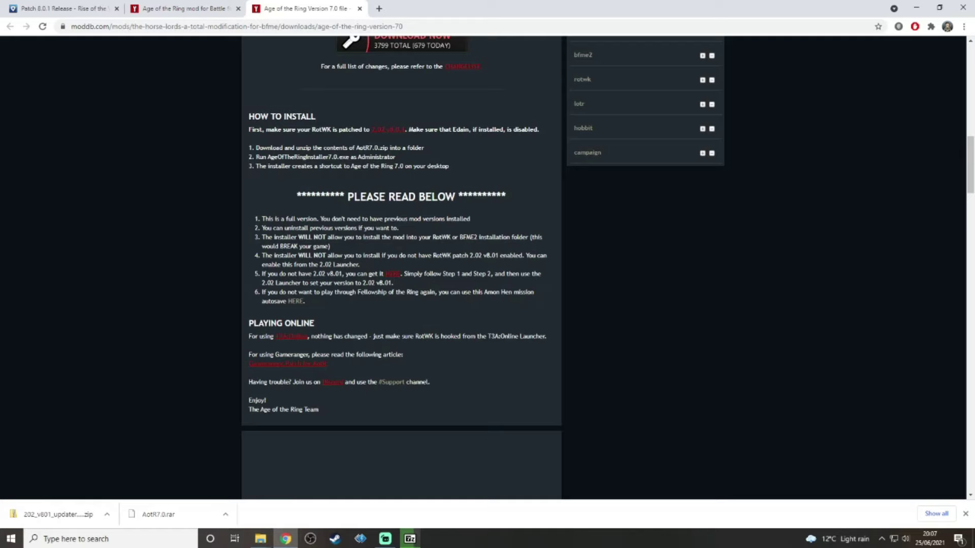
{"action": "left_click", "coordinate": [66, 8]}
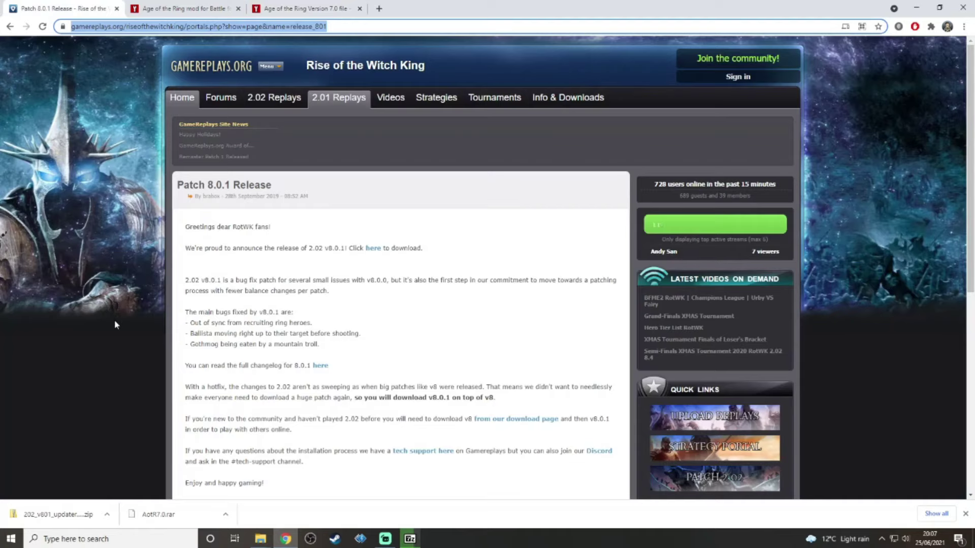
{"action": "left_click", "coordinate": [305, 8]}
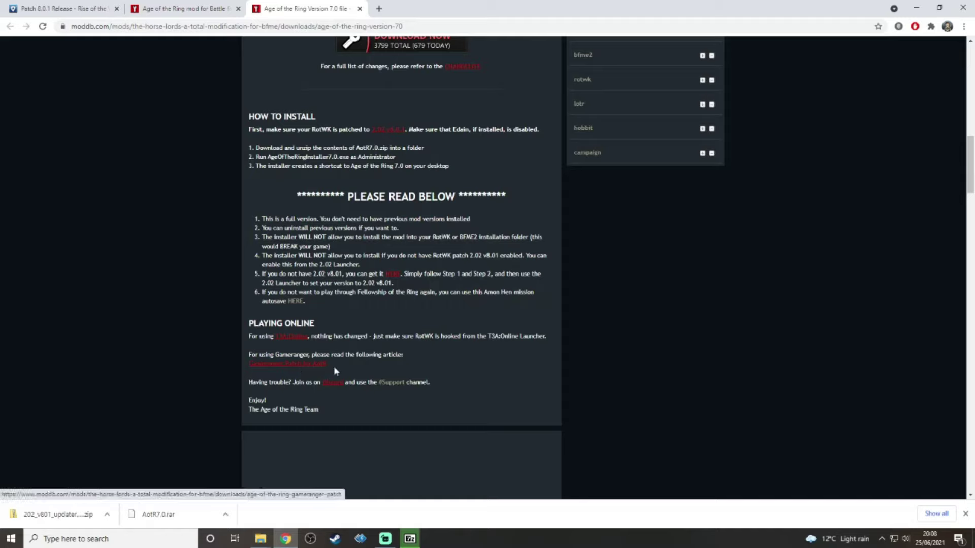
Step: Close the 7-Zip archive and open the AOTR7.0 folder in Downloads with File Explorer
{"action": "mouse_move", "coordinate": [261, 538]}
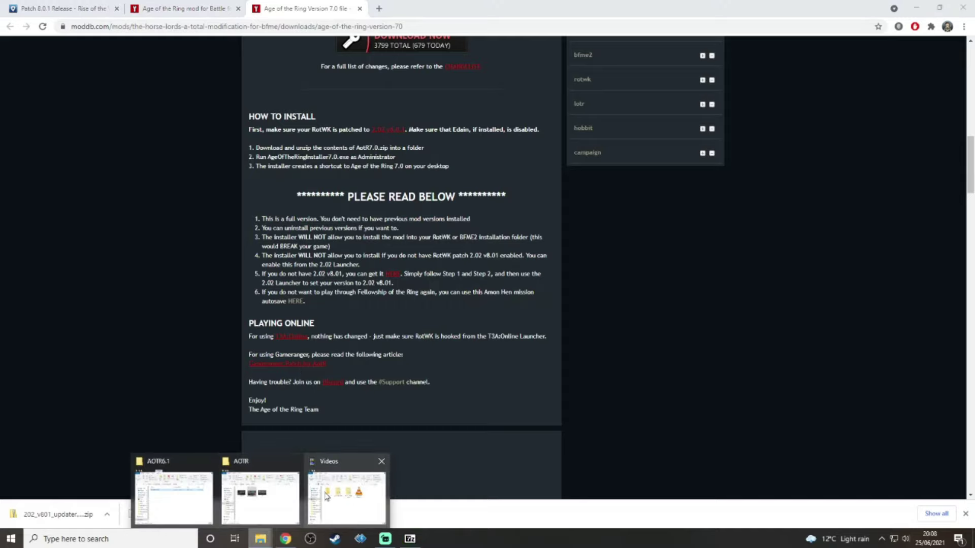
{"action": "left_click", "coordinate": [175, 500]}
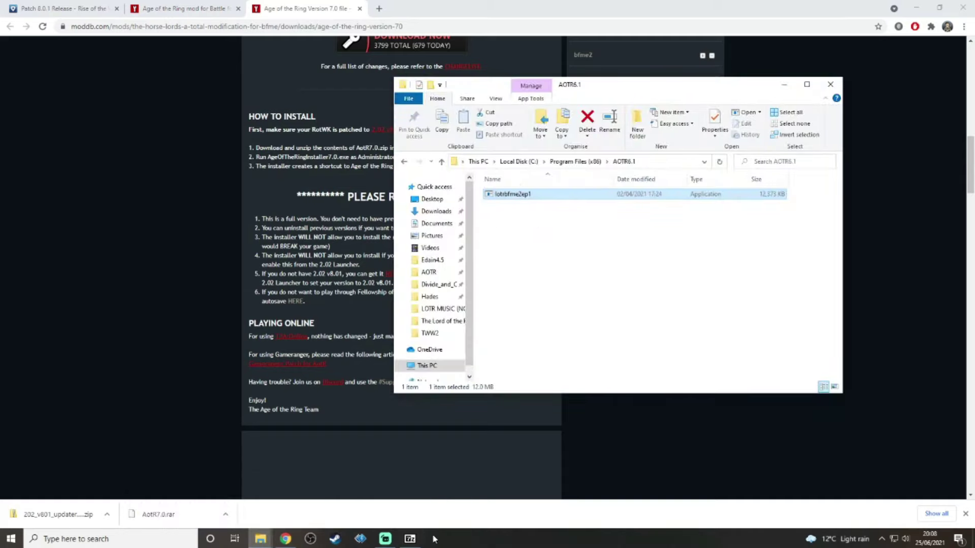
{"action": "left_click", "coordinate": [409, 538]}
{"action": "left_click", "coordinate": [856, 164]}
{"action": "left_click", "coordinate": [435, 211]}
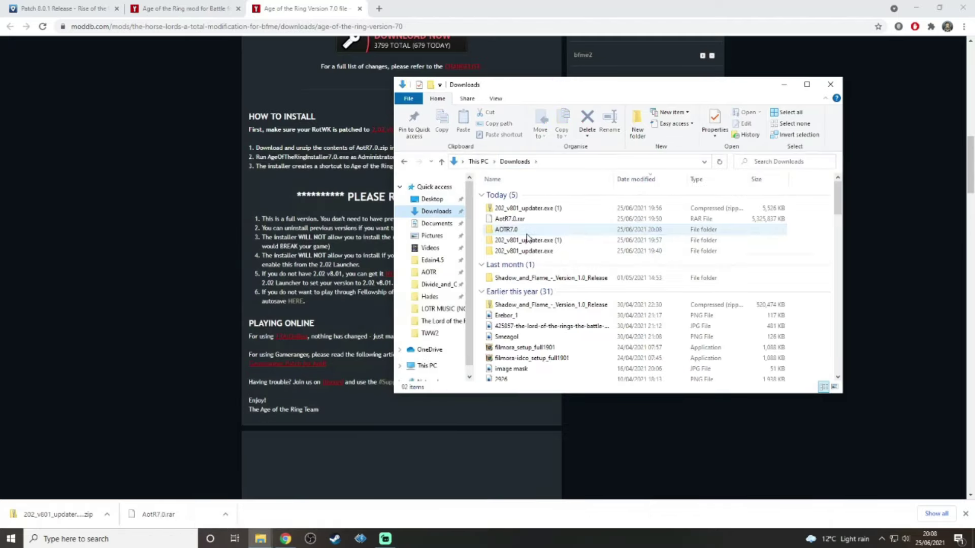
{"action": "double_click", "coordinate": [527, 233]}
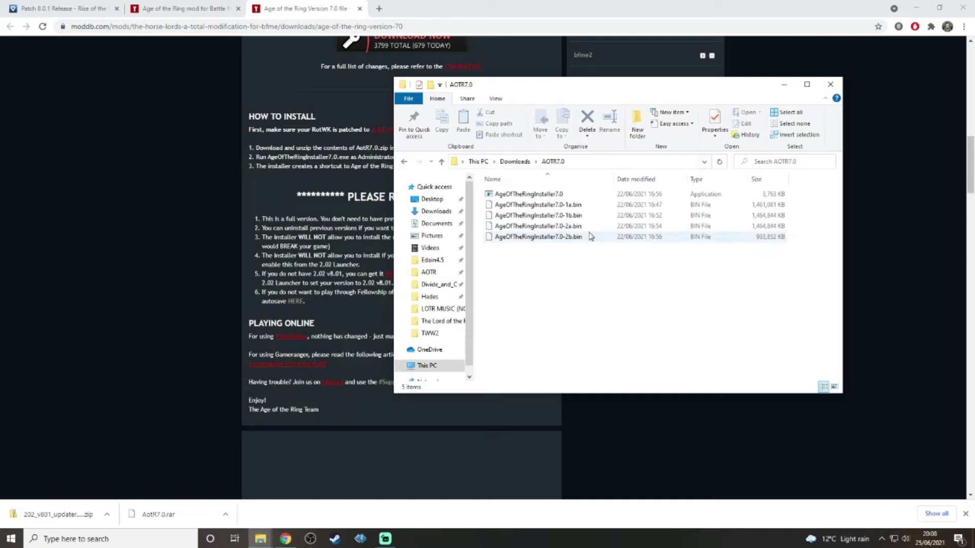
Step: Launch the AgeOfTheRingInstaller7.0 application from the extracted files
{"action": "double_click", "coordinate": [528, 195]}
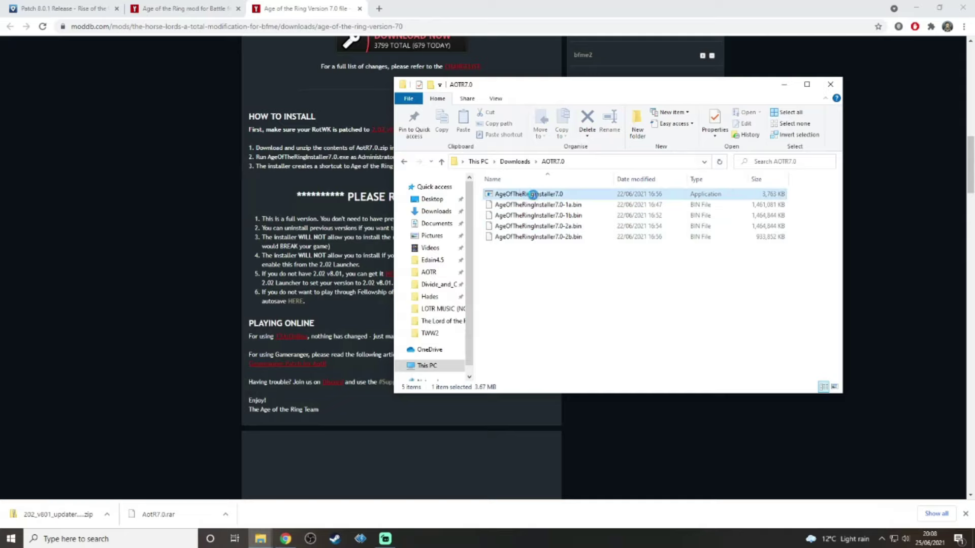
{"action": "right_click", "coordinate": [528, 194]}
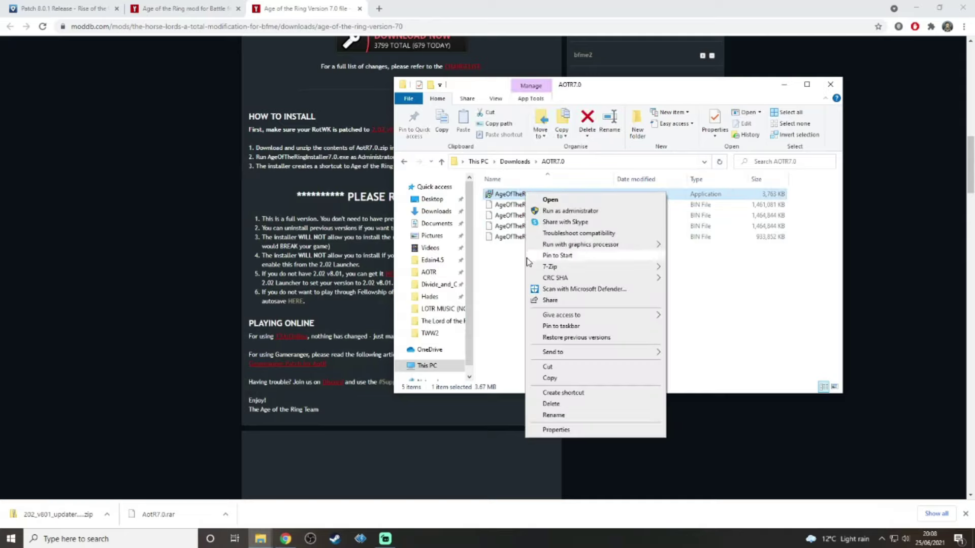
{"action": "left_click", "coordinate": [519, 262]}
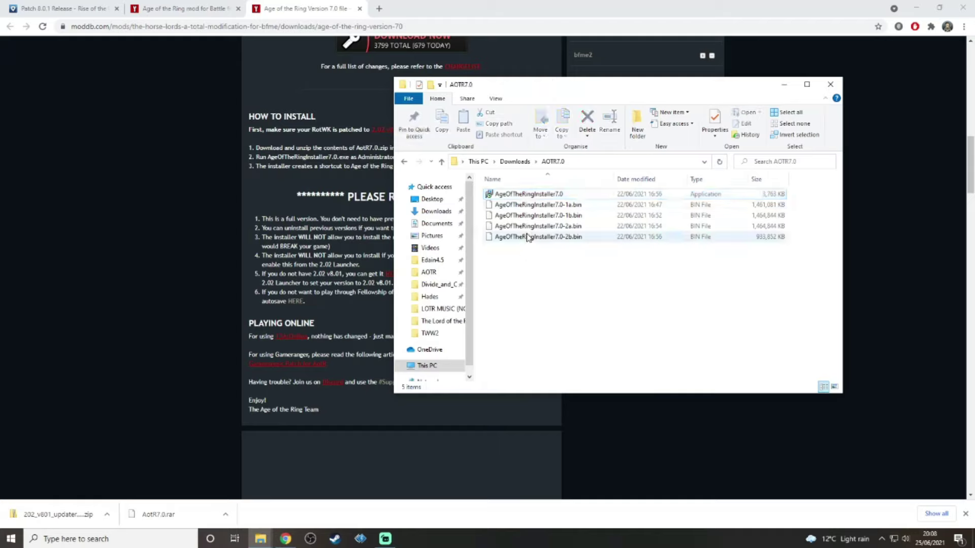
Step: Run AgeOfTheRingInstaller7.0 from the AOTR7.0 folder as administrator
{"action": "right_click", "coordinate": [539, 196]}
{"action": "left_click", "coordinate": [576, 213]}
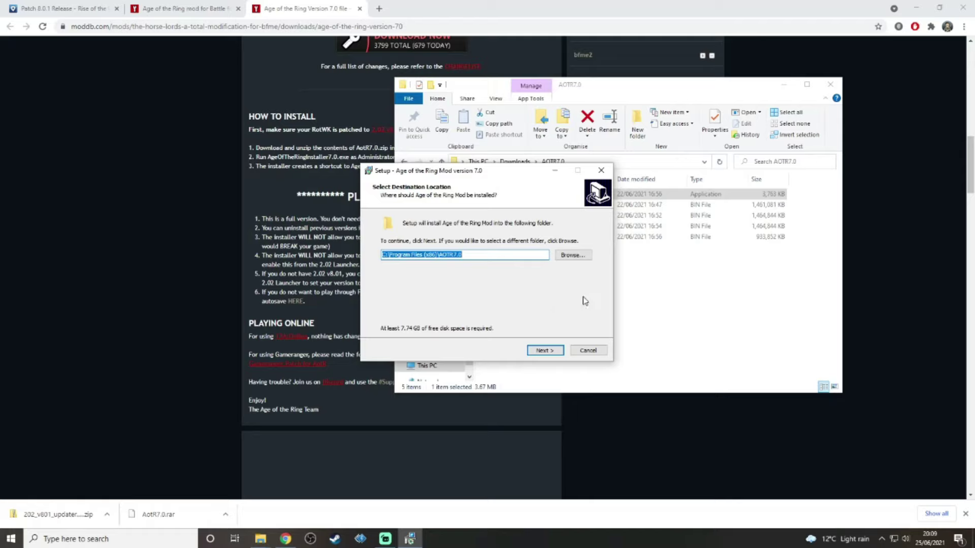
{"action": "left_click", "coordinate": [573, 255]}
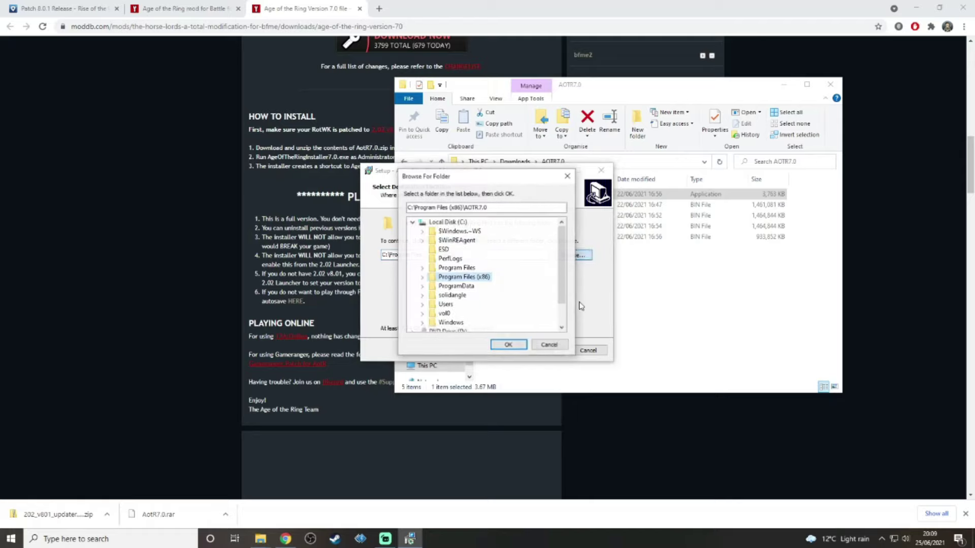
{"action": "scroll", "coordinate": [467, 264], "scroll_direction": "down", "scroll_amount": 1}
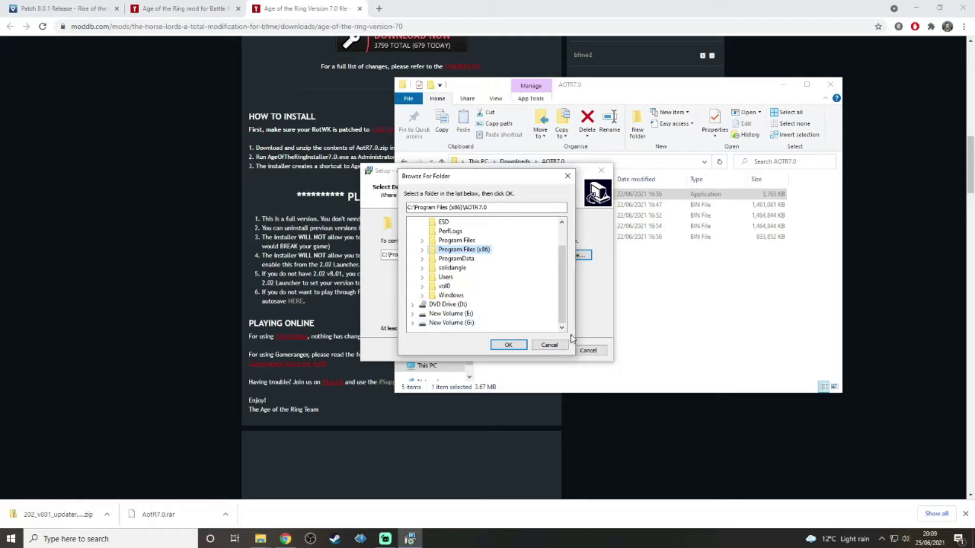
{"action": "scroll", "coordinate": [493, 254], "scroll_direction": "up", "scroll_amount": 1}
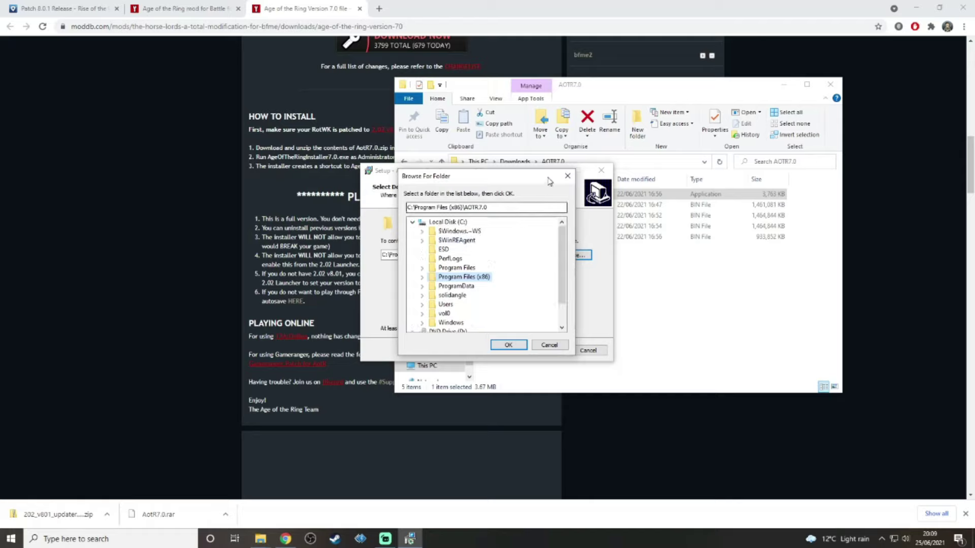
{"action": "left_click", "coordinate": [567, 177]}
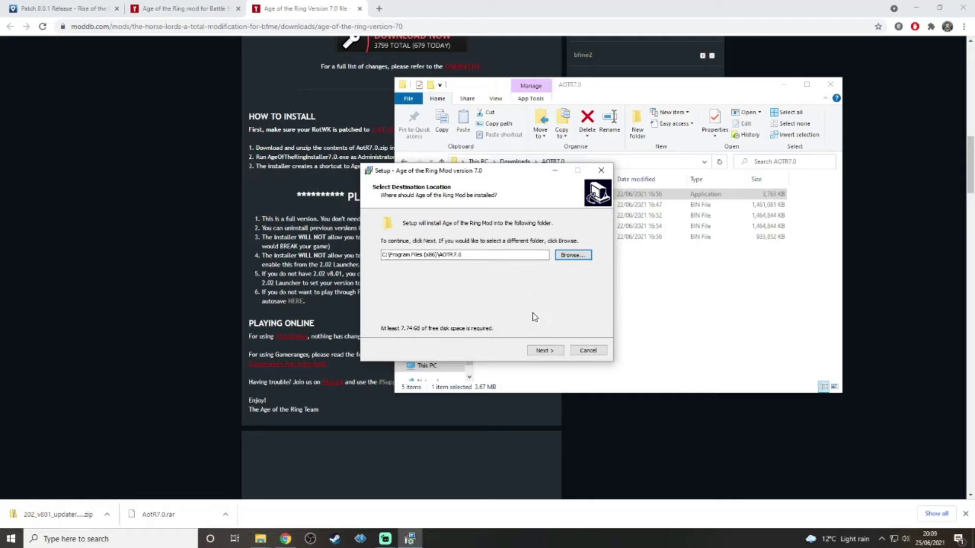
Step: Accept the destination C:\Program Files (x86)\AOTR7.0 and the Start Menu folder Age of the Ring, and start the installation
{"action": "left_click", "coordinate": [548, 353]}
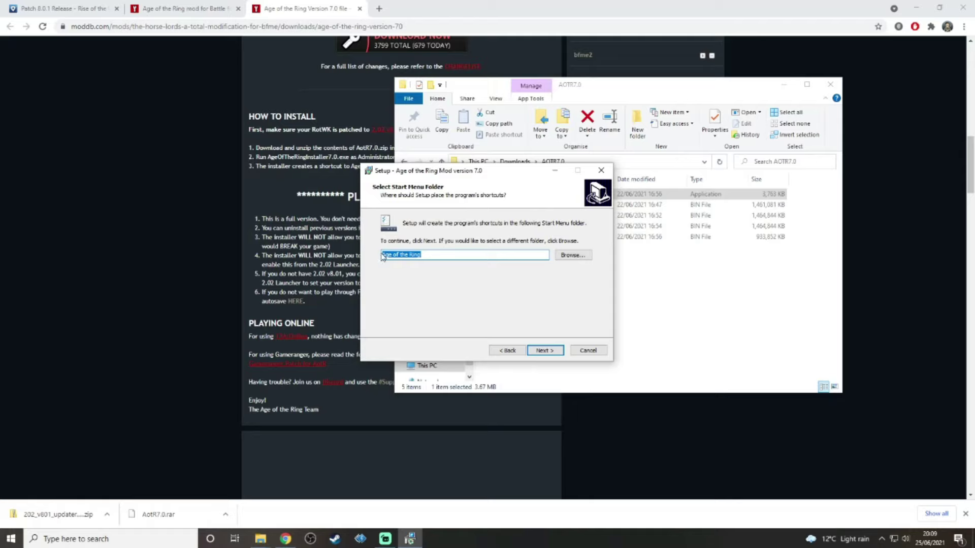
{"action": "left_click", "coordinate": [545, 351]}
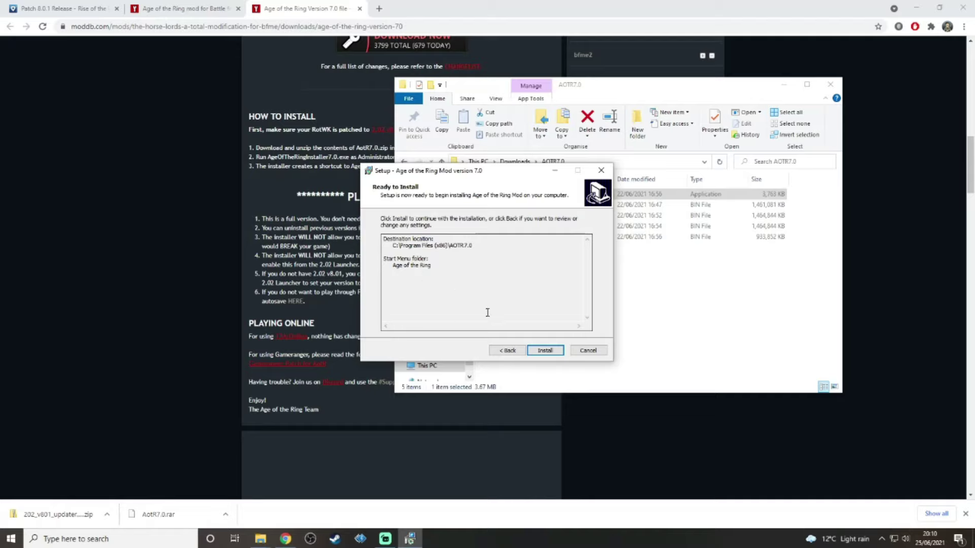
{"action": "left_click", "coordinate": [552, 351]}
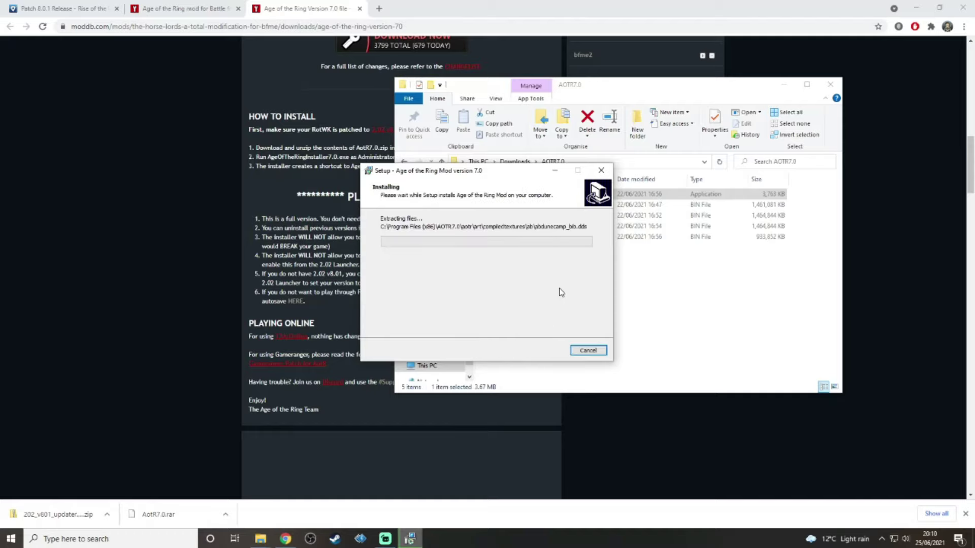